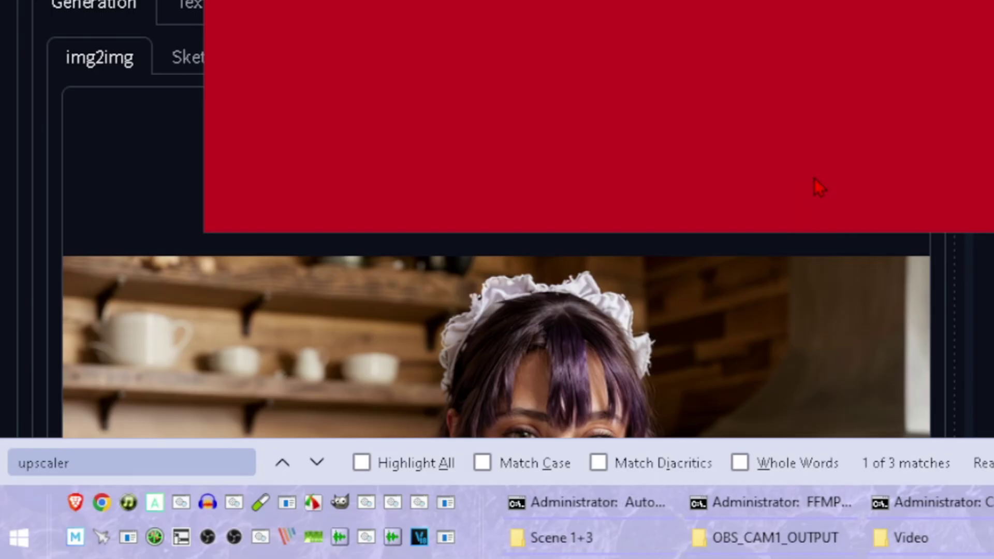
Launch Task Manager with taskmgr and switch to its Performance view.
key(super+r)
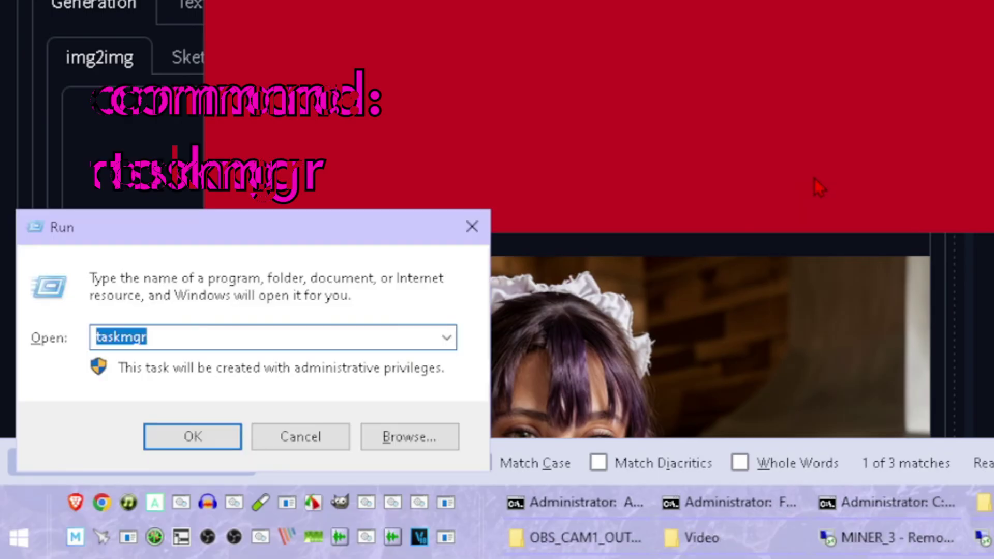
text(taskmgr)
key(Return)
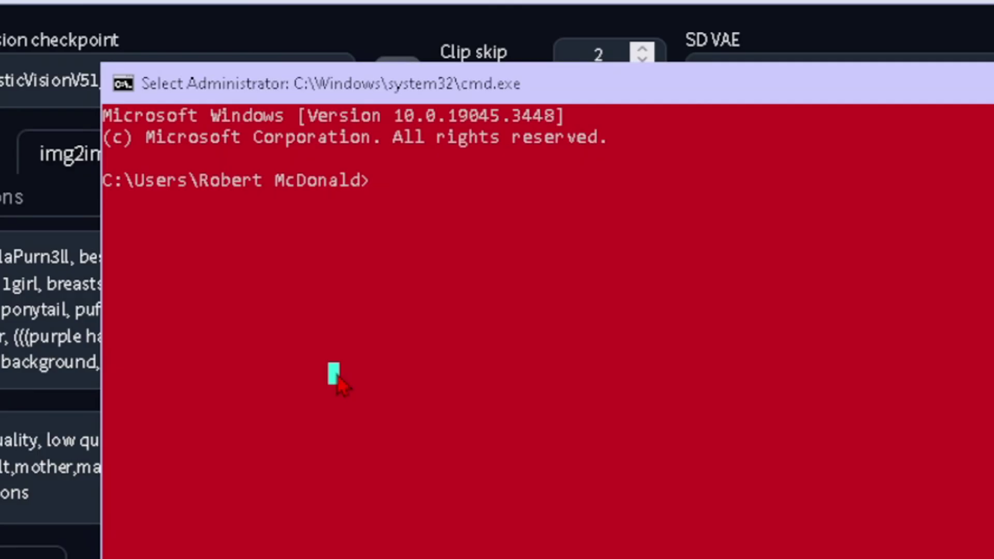
text(gr)
key(Return)
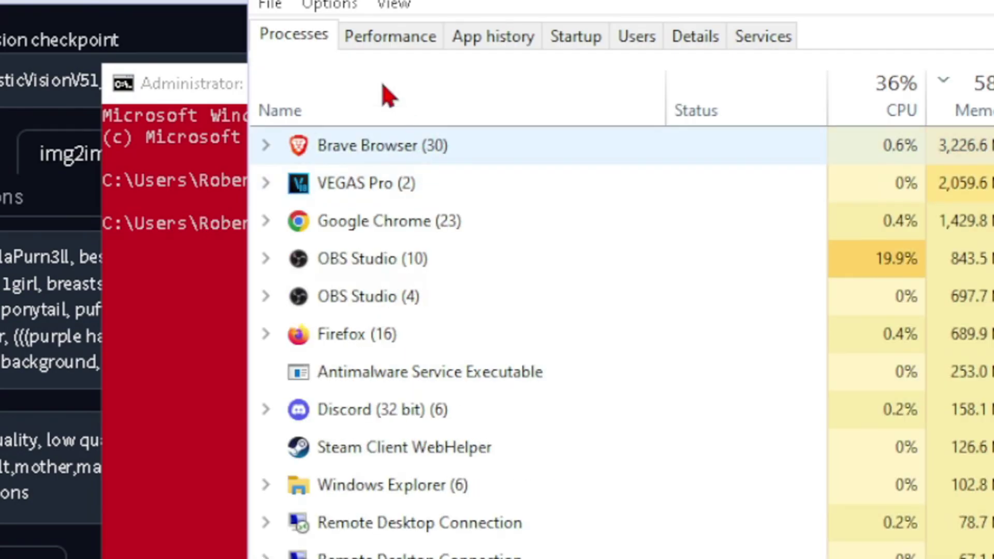
click(400, 47)
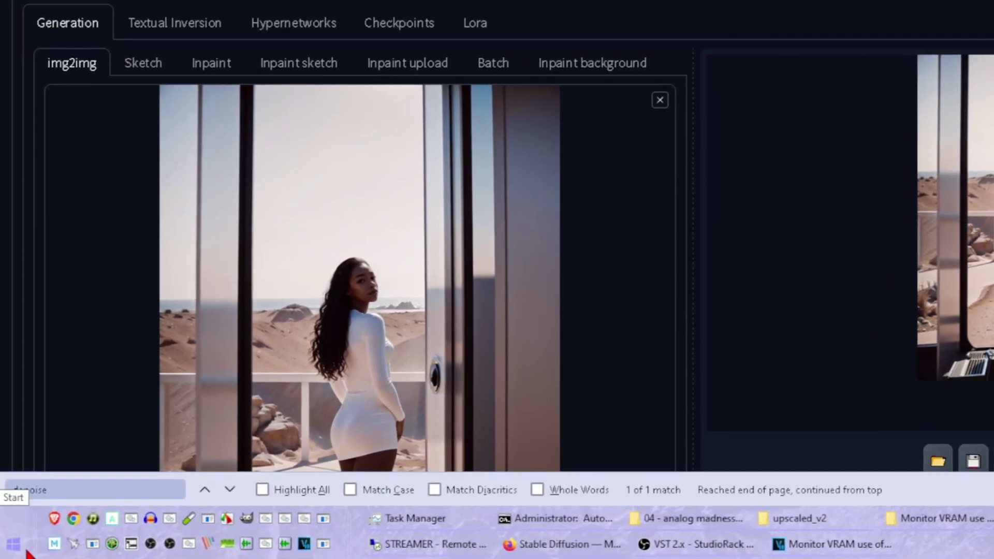
Search the Start menu for 'task man' and open Task Manager's Processes list.
click(26, 551)
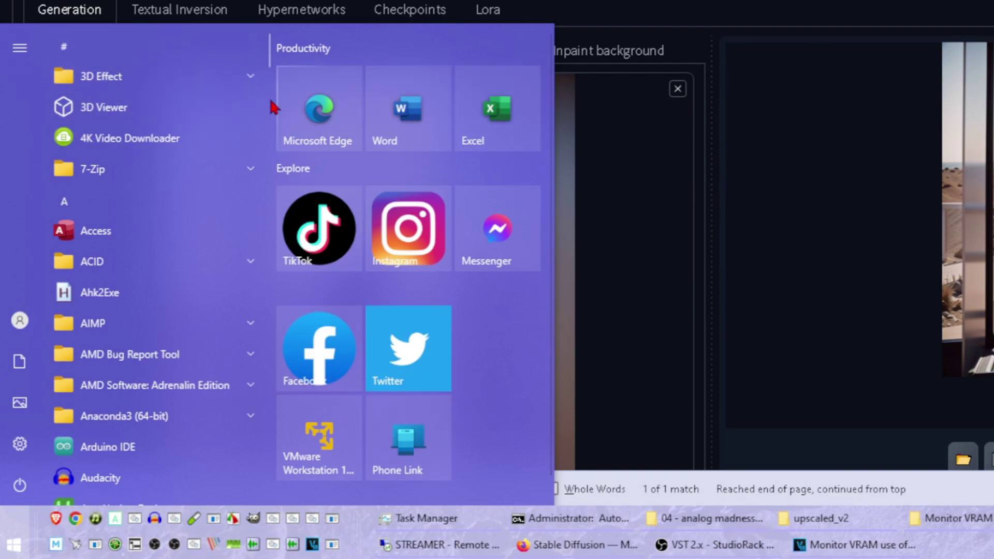
text(task manager)
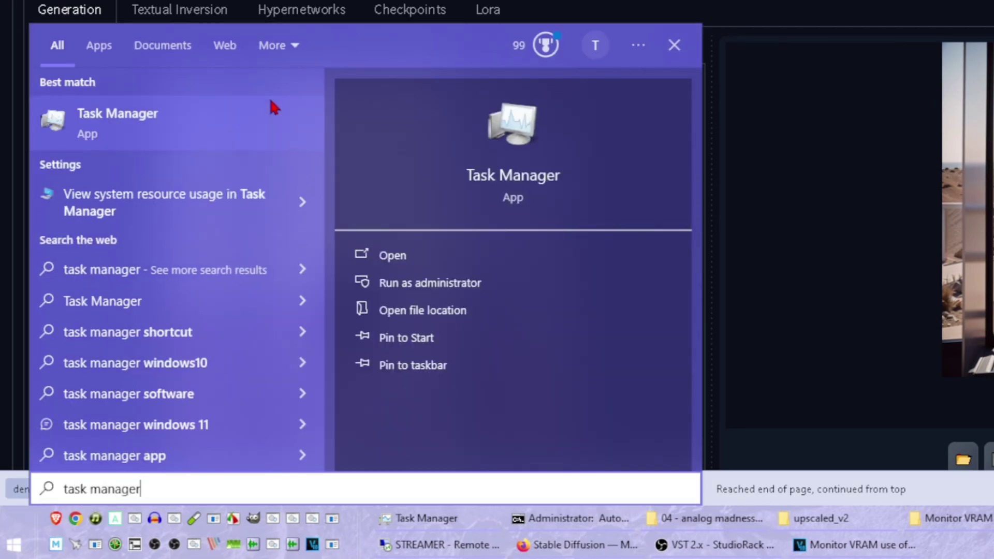
click(274, 108)
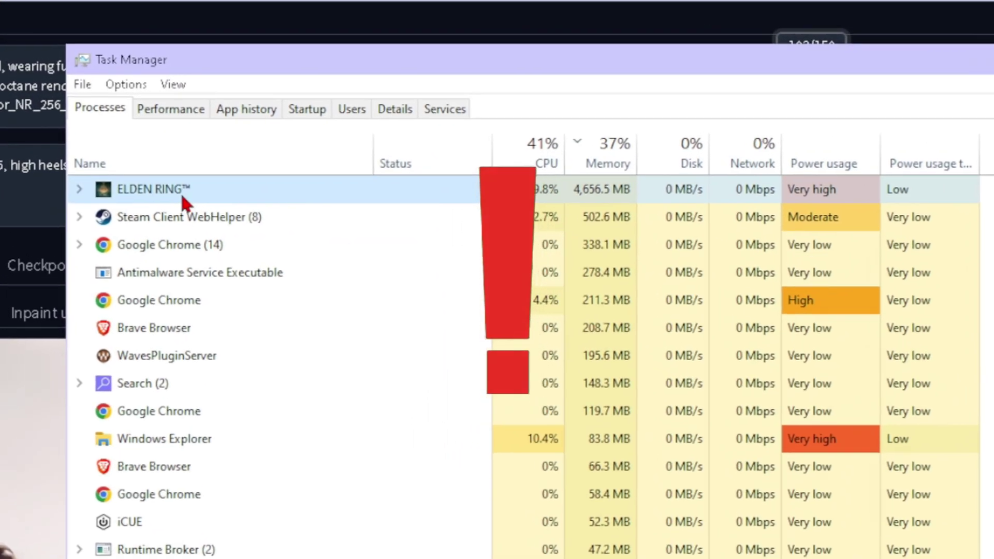
right_click(263, 189)
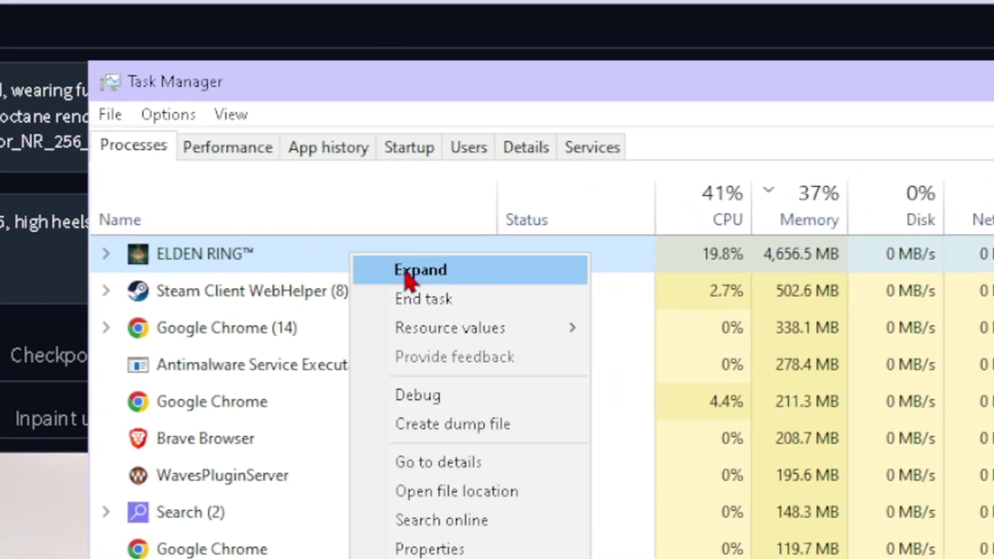
click(435, 300)
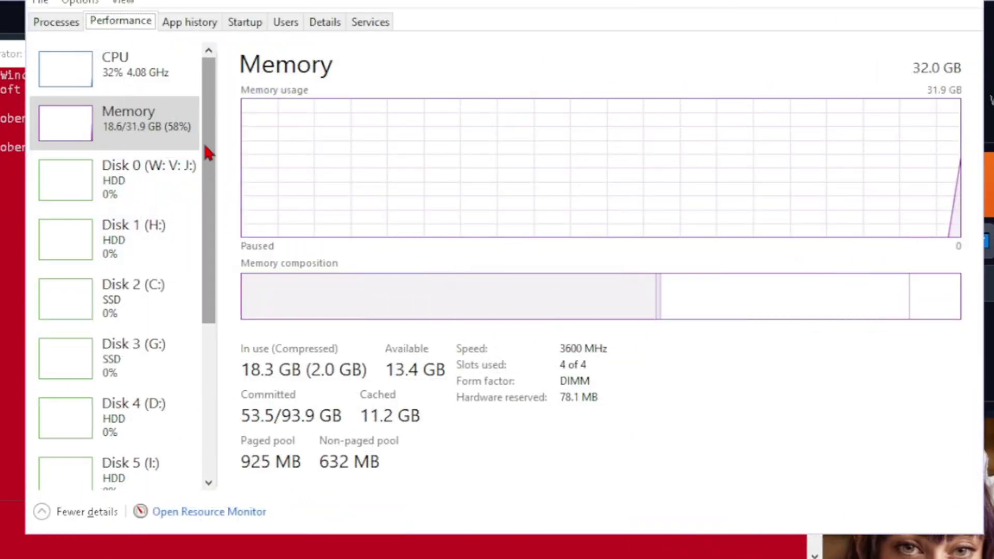
Select GPU 0 to show 10.1/24.0 GB dedicated GPU memory at 27% use.
drag(212, 160, 221, 334)
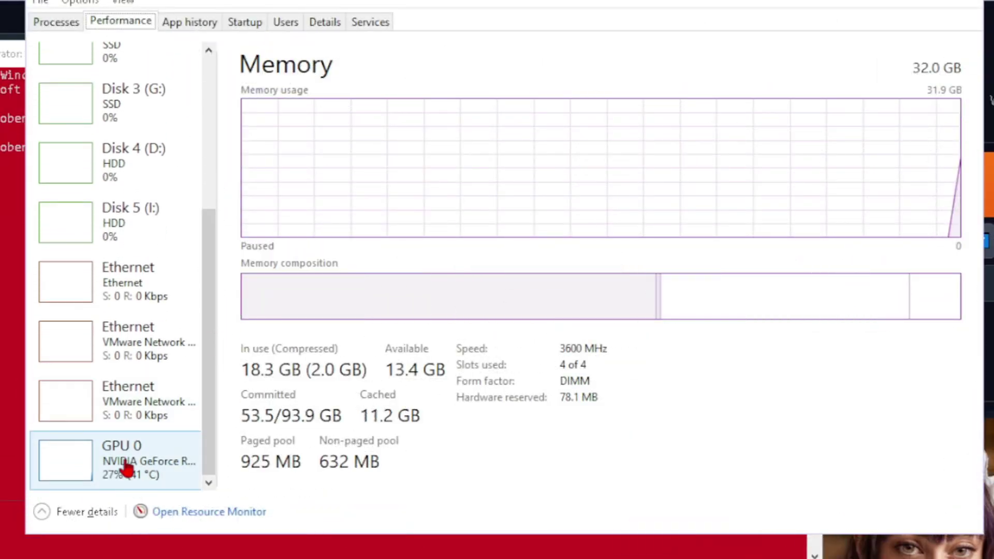
click(83, 469)
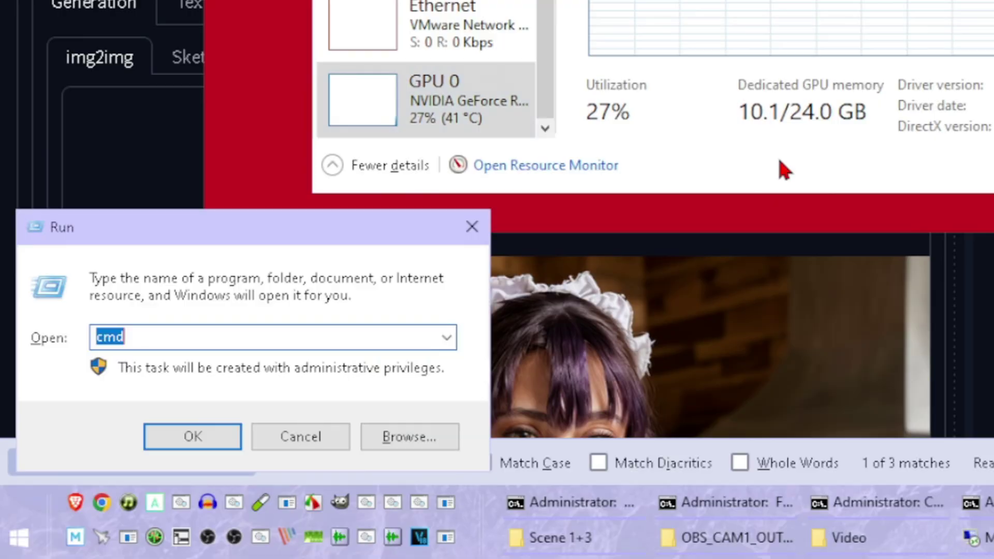
Launch Device Manager via devmgmt and a Start search for 'device manager'.
text(mgmt.msc)
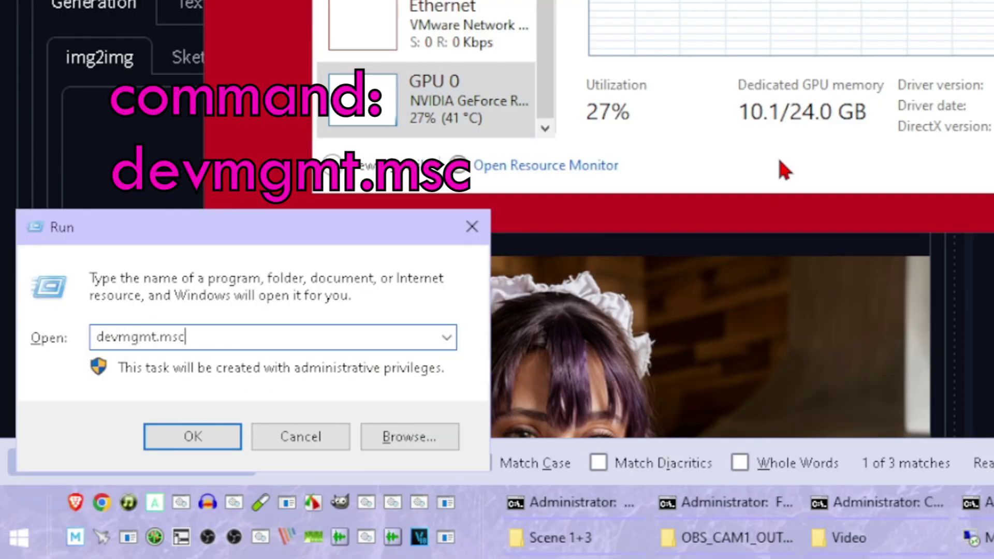
key(Return)
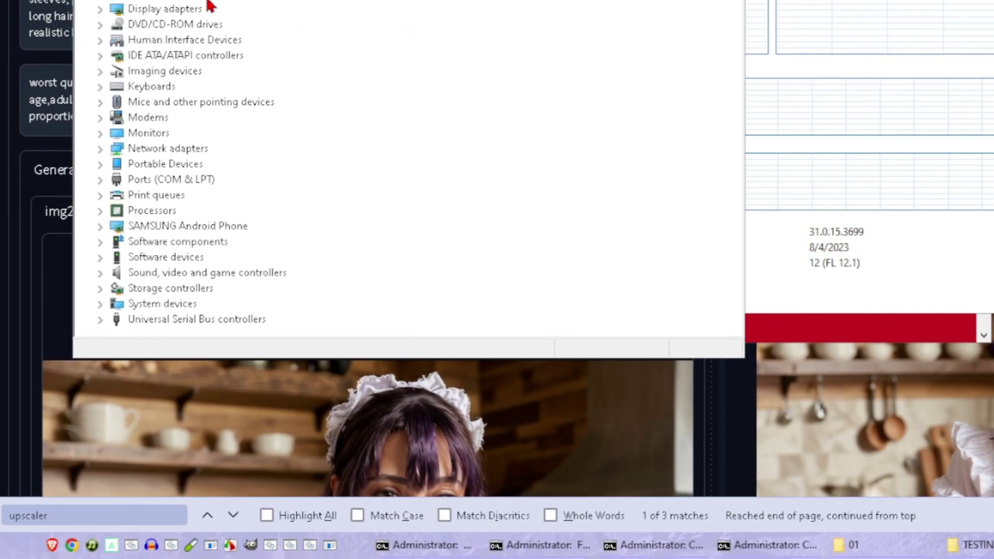
key(super)
text(device)
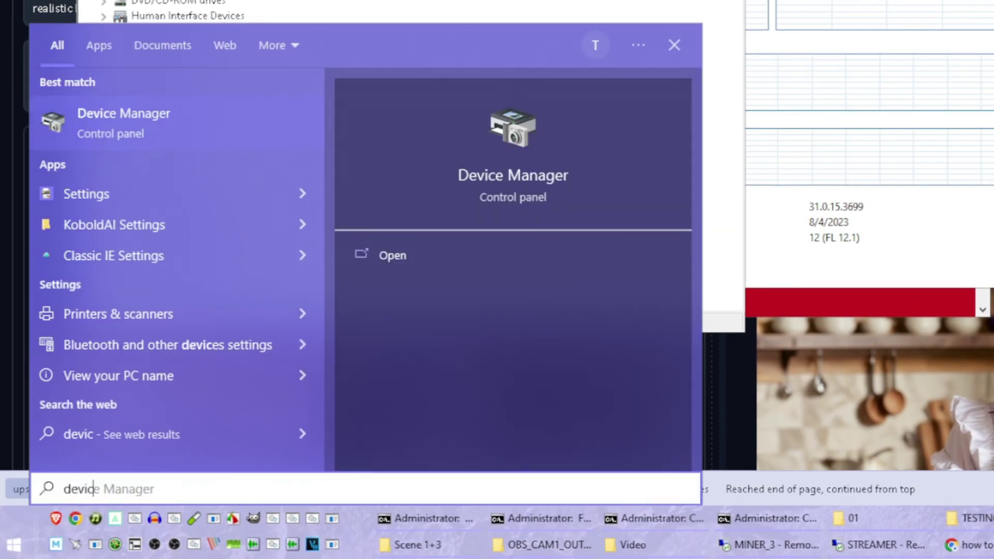
text( manager)
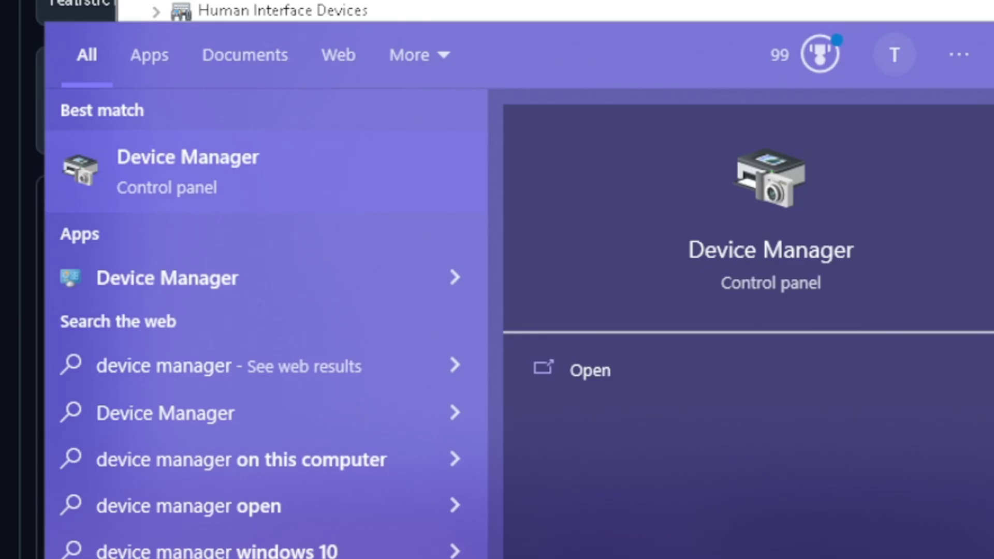
key(Return)
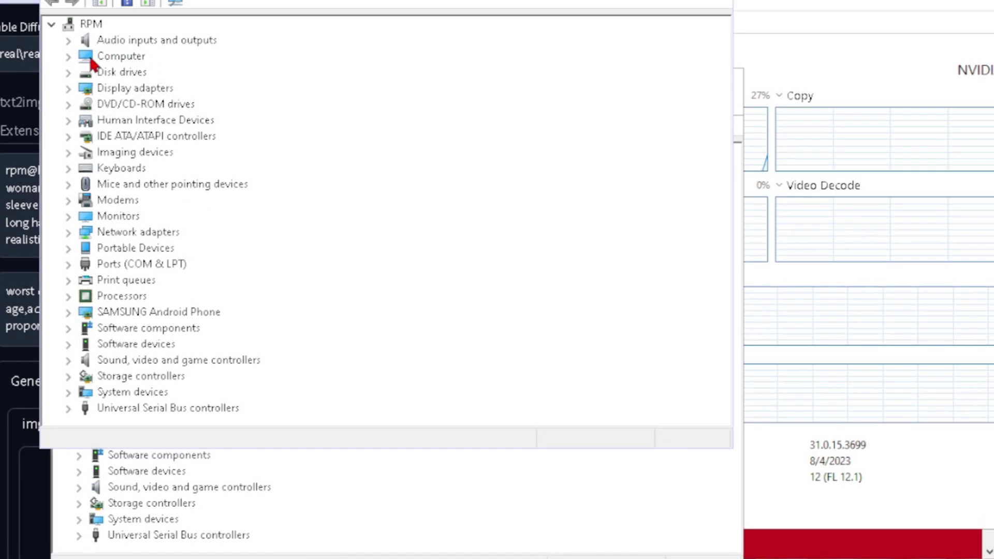
Expand Display adapters to reveal the NVIDIA GeForce RTX 3090.
key(Down)
key(Down)
key(Right)
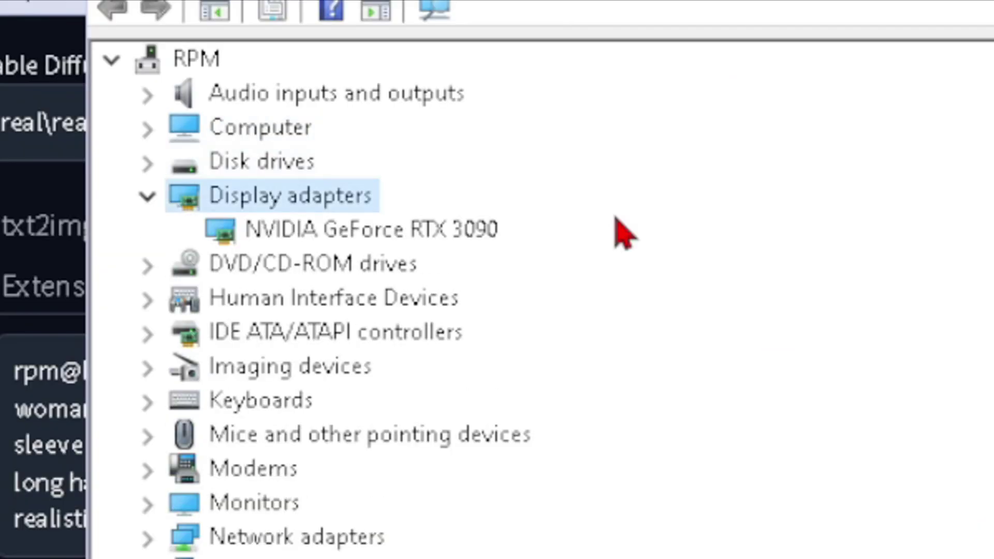
key(Left)
key(Right)
key(Down)
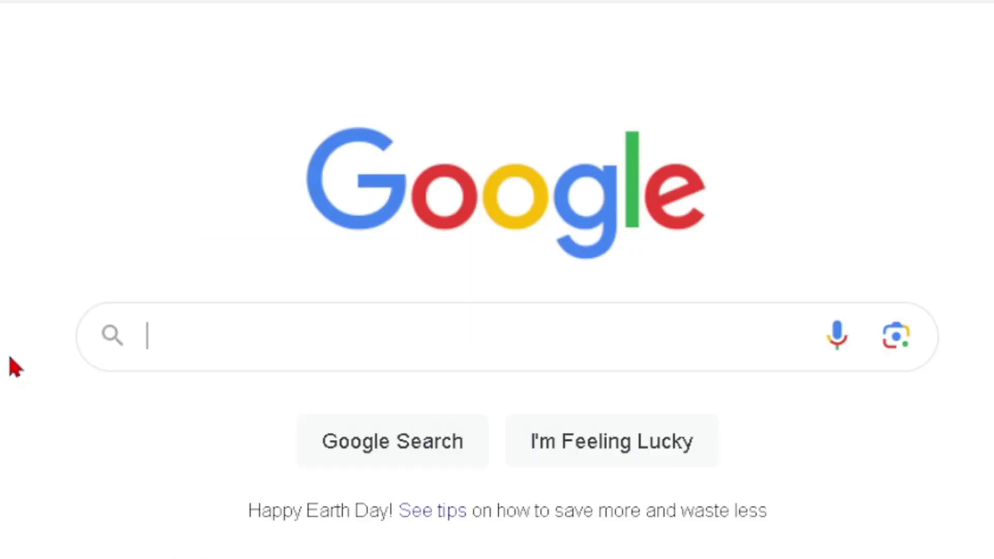
Search 'techpowerup rtx' and open the RTX 3090 specs page in a new tab.
text(techpo)
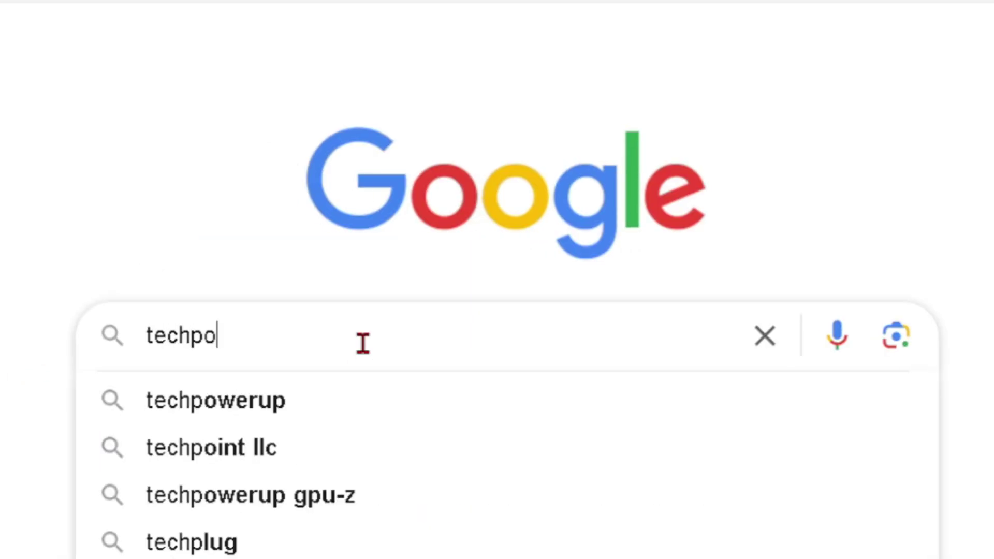
text(werup rtx 3090)
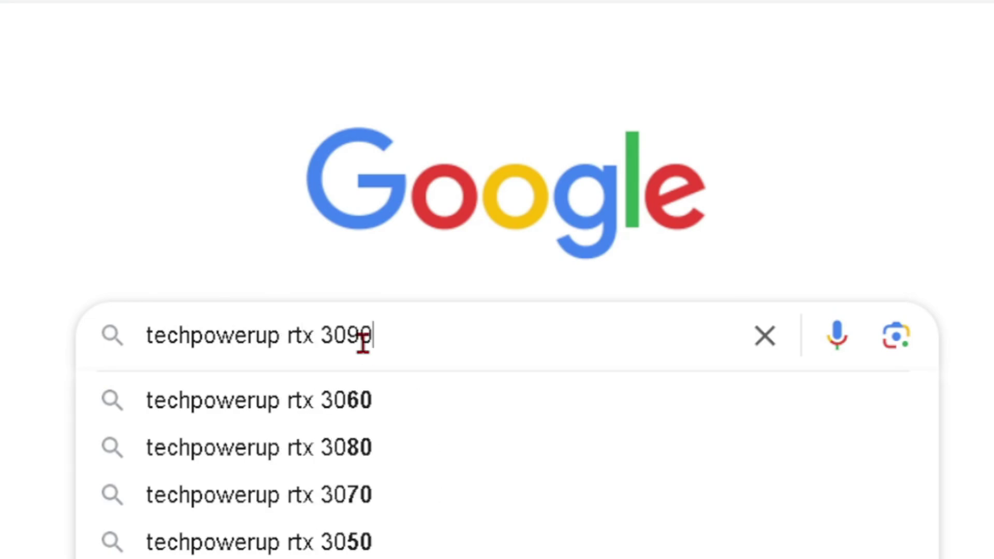
key(Return)
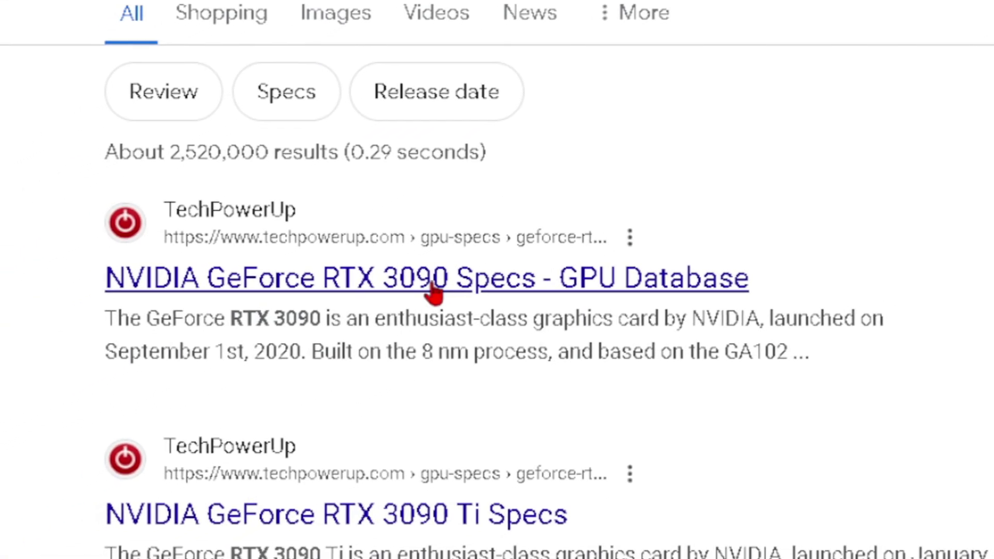
right_click(432, 290)
click(494, 302)
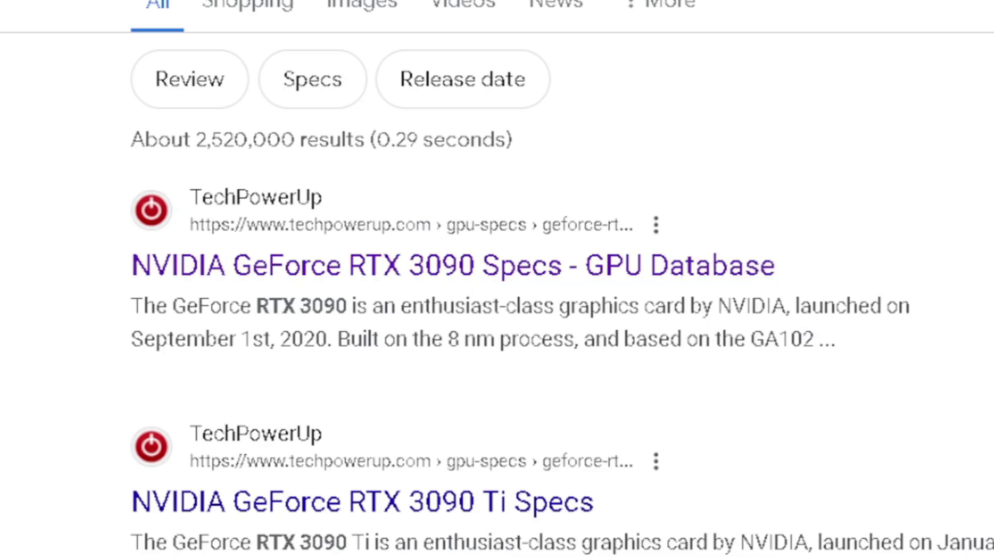
Open the RTX 3080 Ti specs page in a new tab, then search for the RTX 3080.
double_click(331, 75)
text(3080 ti)
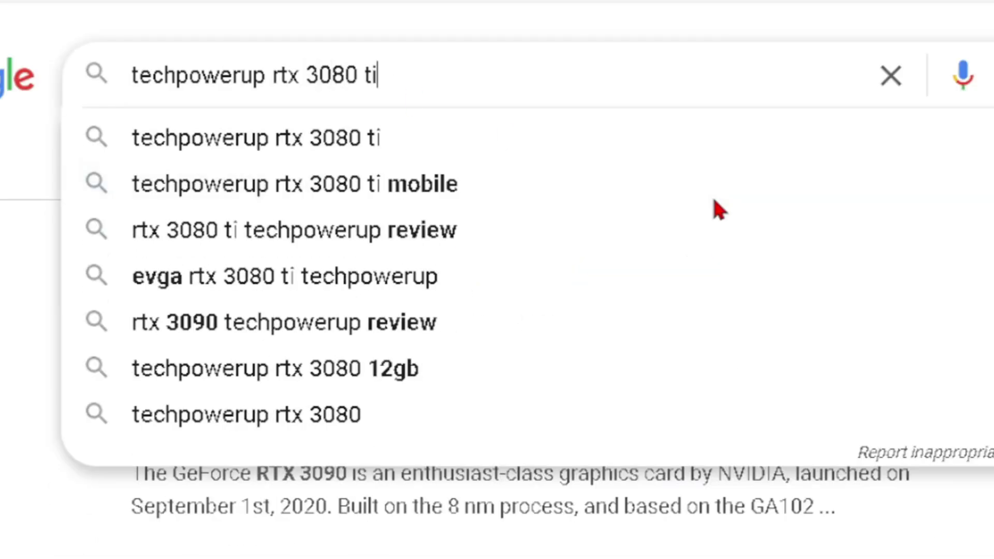
key(Return)
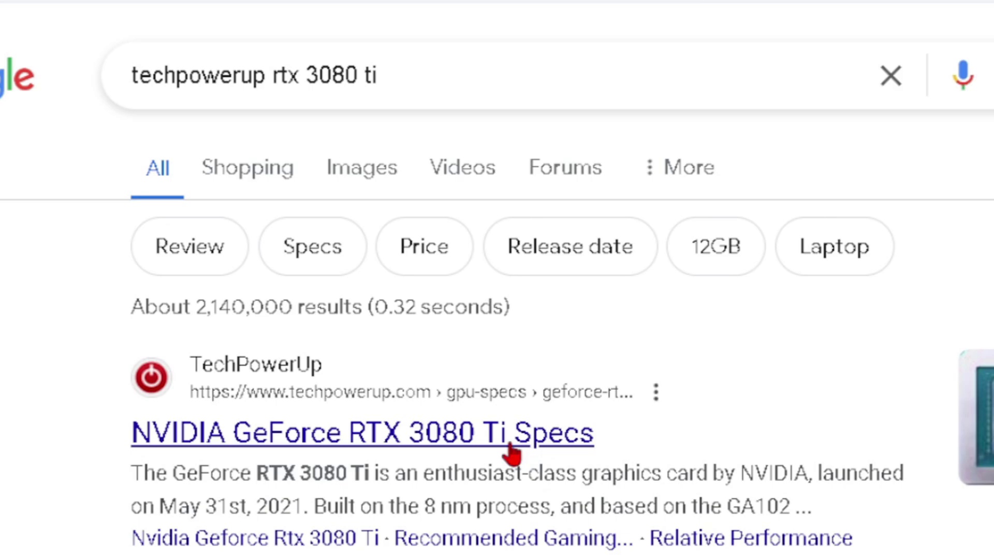
right_click(511, 455)
click(596, 463)
drag(357, 75, 738, 75)
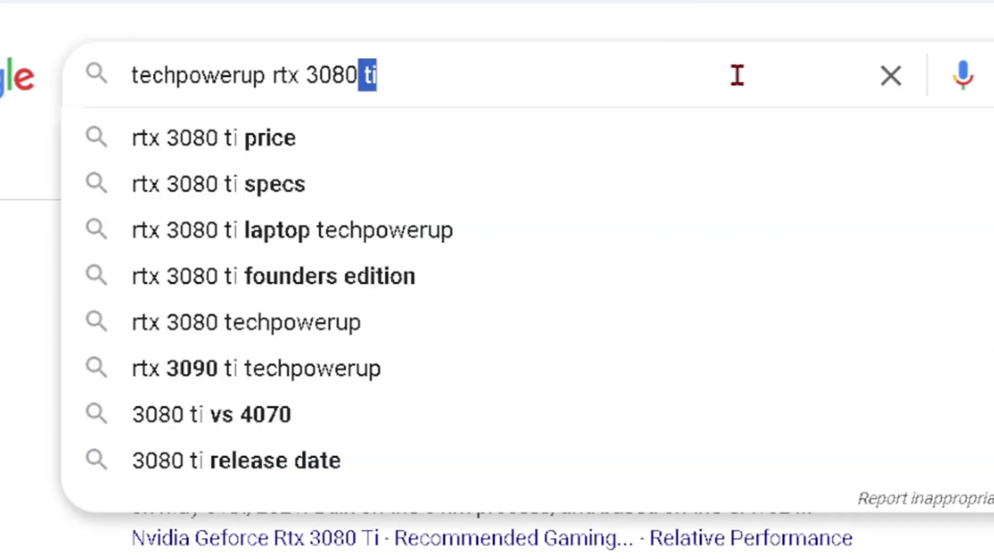
key(BackSpace)
key(Return)
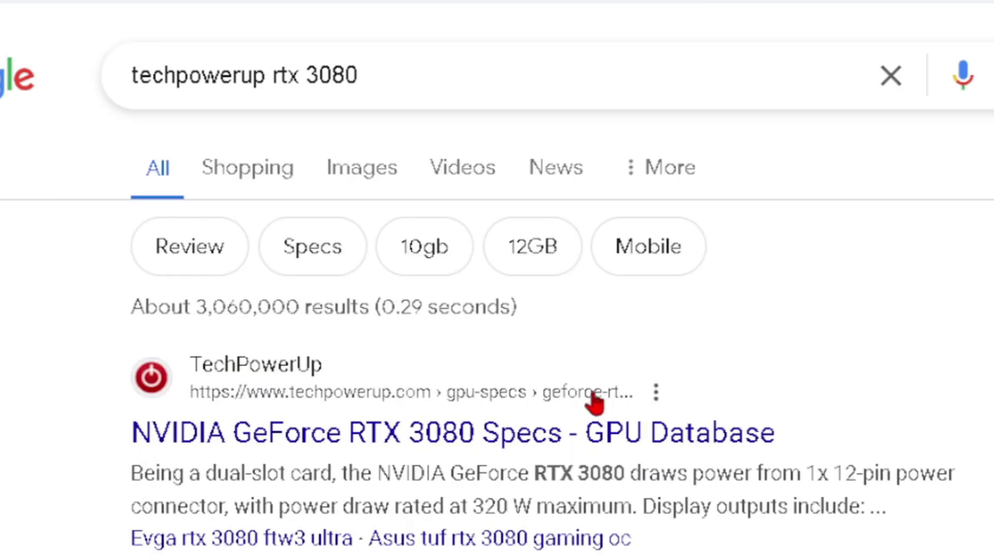
Highlight the RTX 3090's 24 GB and 3080 Ti's 12 GB memory sizes, and the 3080 title.
click(584, 448)
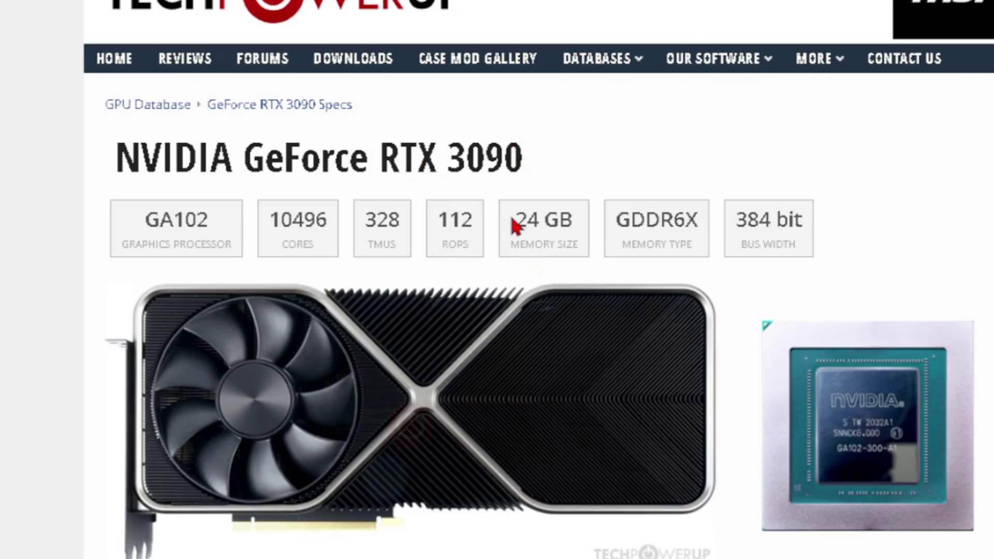
drag(510, 213, 596, 217)
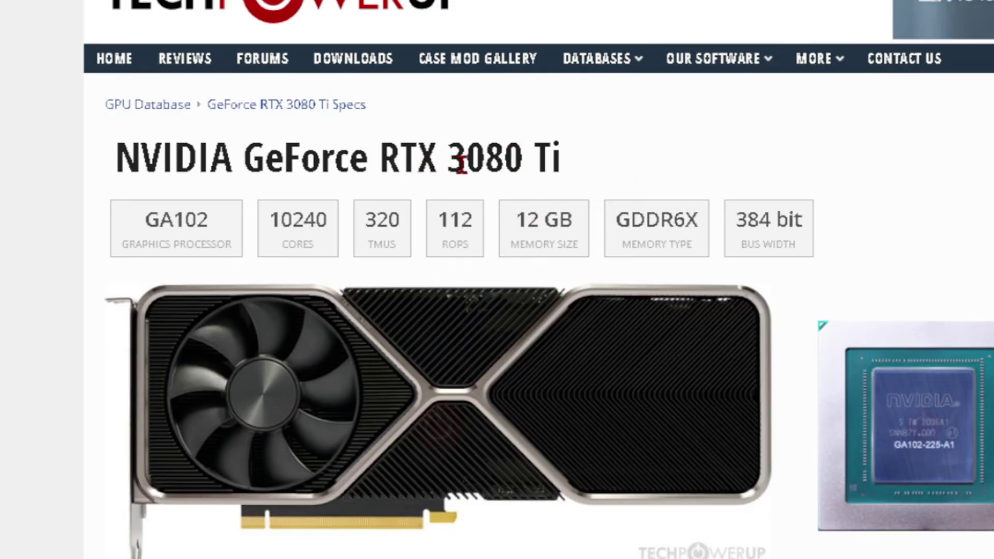
drag(461, 165, 610, 221)
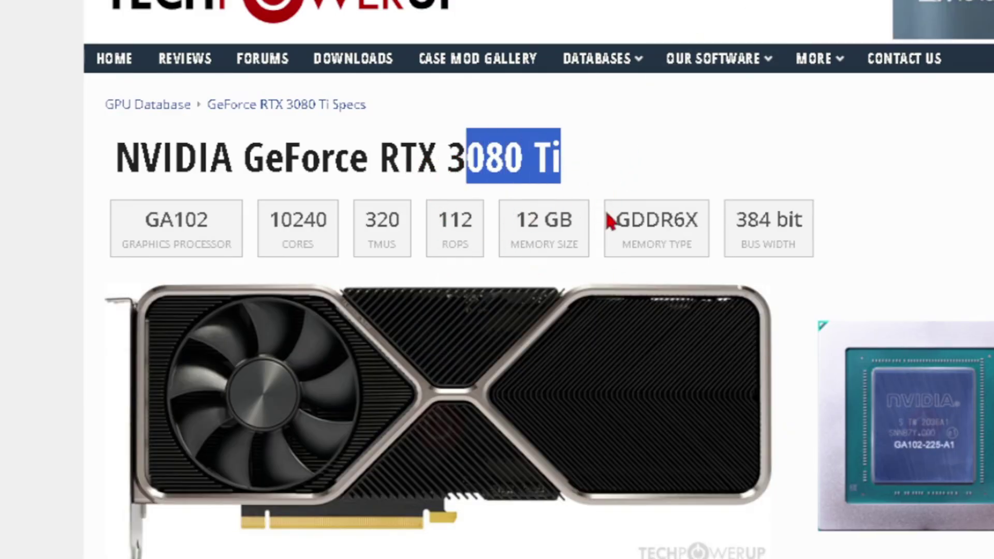
drag(518, 221, 679, 261)
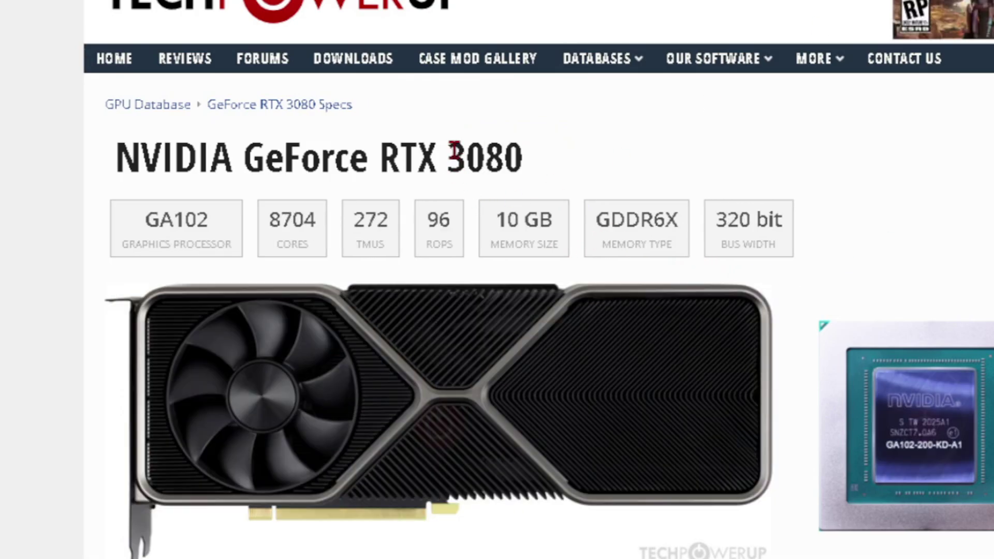
drag(454, 151, 511, 246)
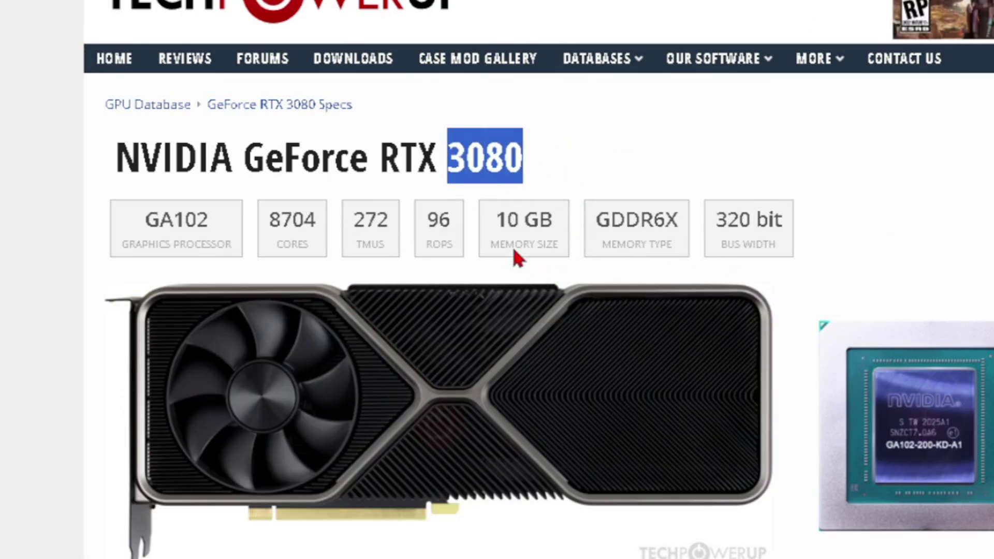
click(496, 223)
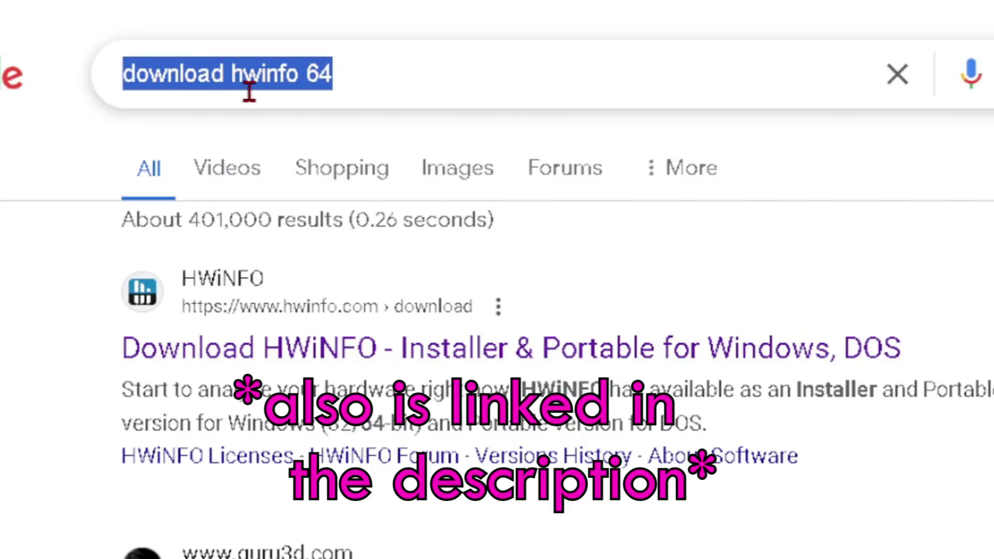
Download the 64-bit installer hwi64_800.exe from a mirror on the official HWiNFO page.
click(358, 349)
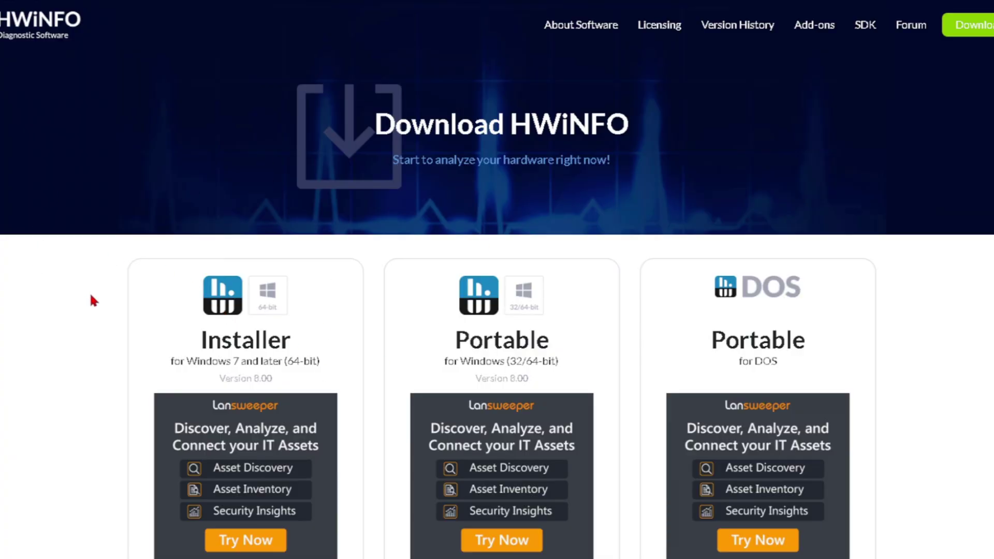
scroll(91, 295, down, 3)
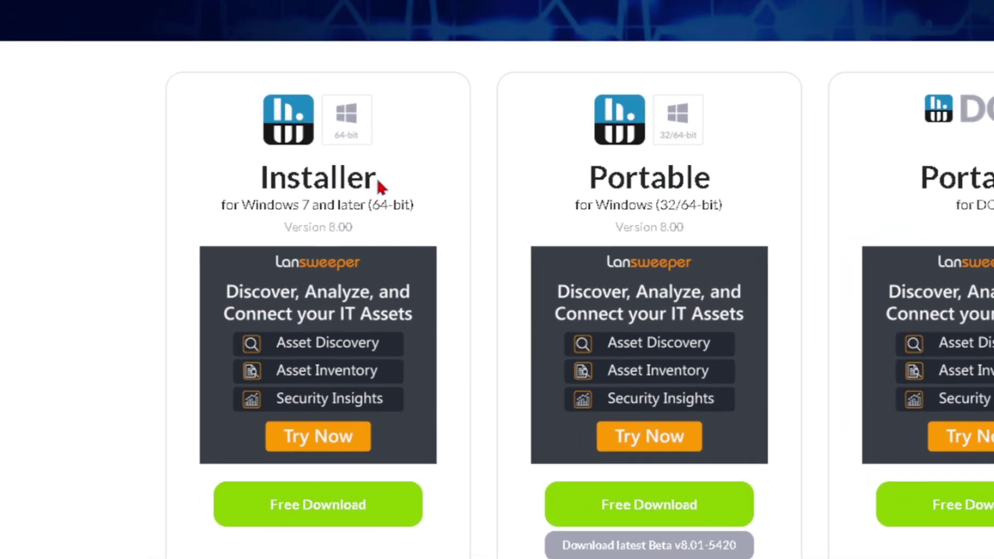
scroll(378, 183, down, 3)
mouse_move(324, 362)
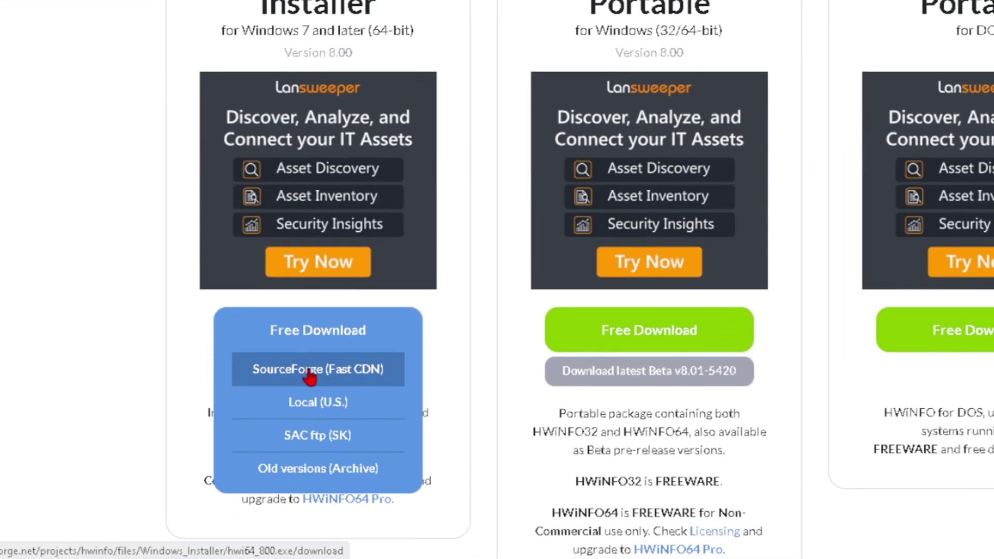
click(399, 413)
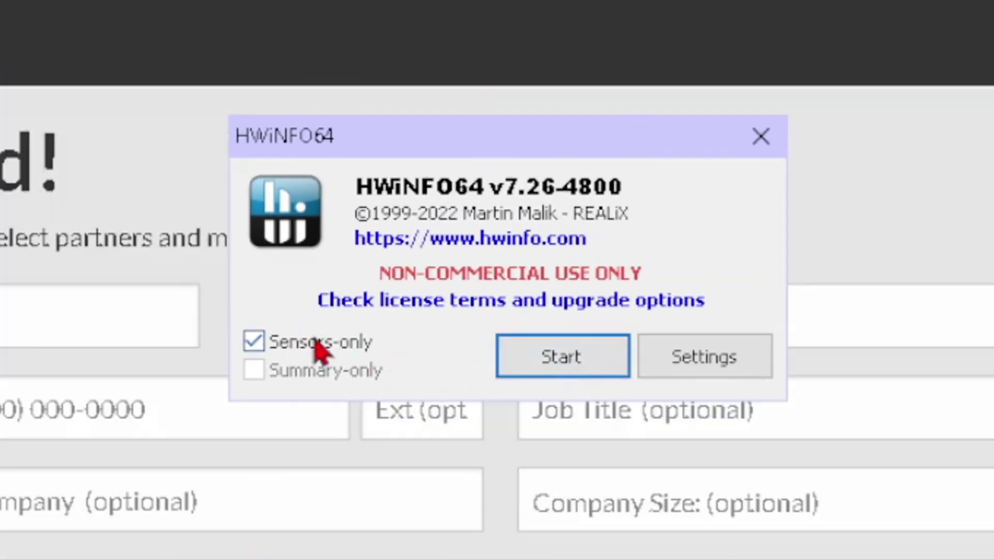
Start HWiNFO64 in Sensors-only mode, close the update notice, and scroll to the RTX 3090 sensors.
click(578, 371)
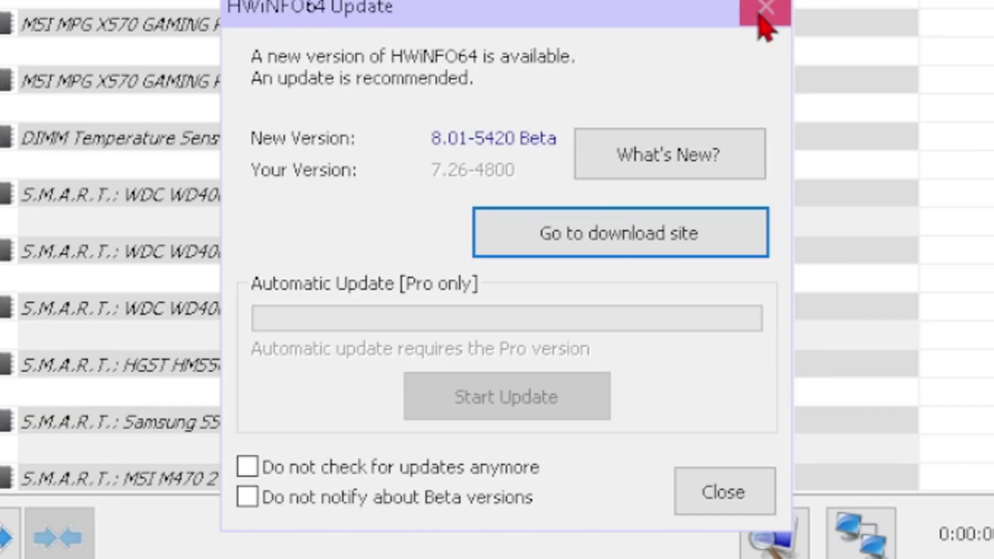
click(766, 18)
scroll(466, 249, down, 10)
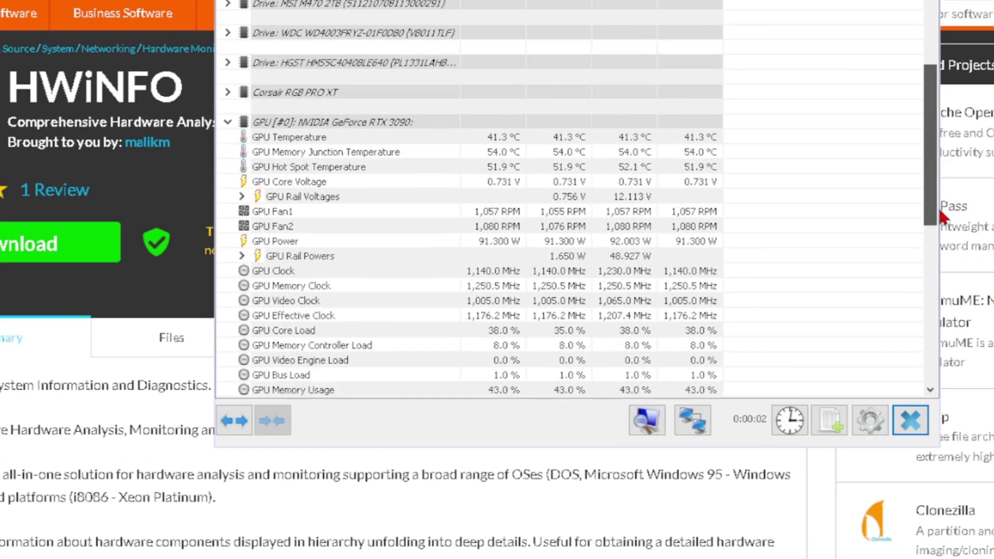
drag(939, 213, 849, 202)
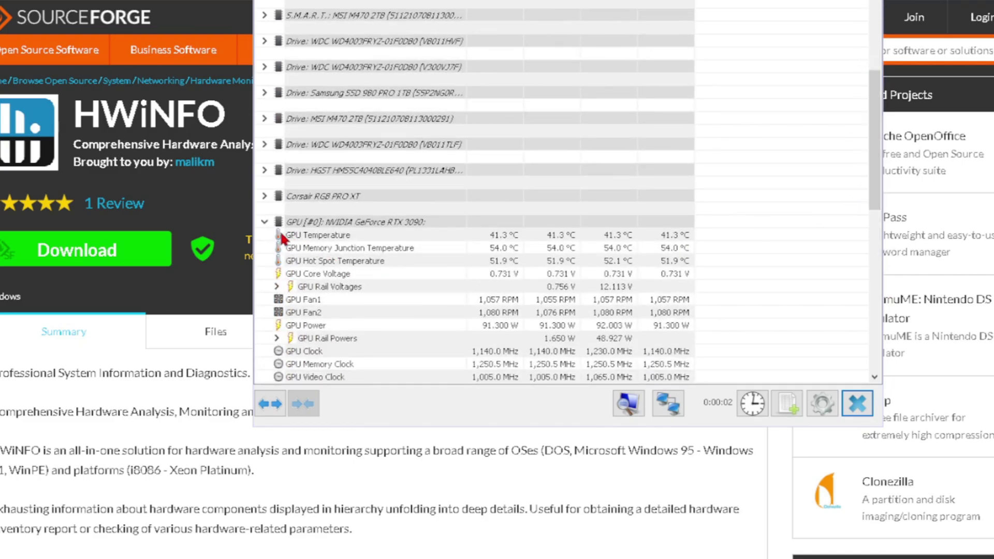
click(265, 222)
Collapse the EVGA iCX group and expand GPU [#0] to show the GPU Memory Allocated rows.
click(265, 248)
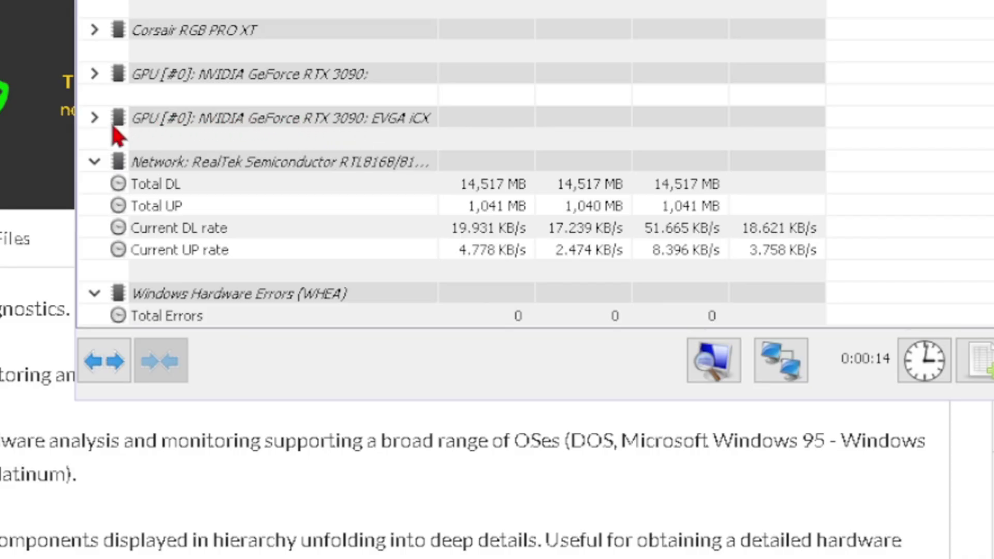
click(95, 119)
scroll(250, 122, down, 4)
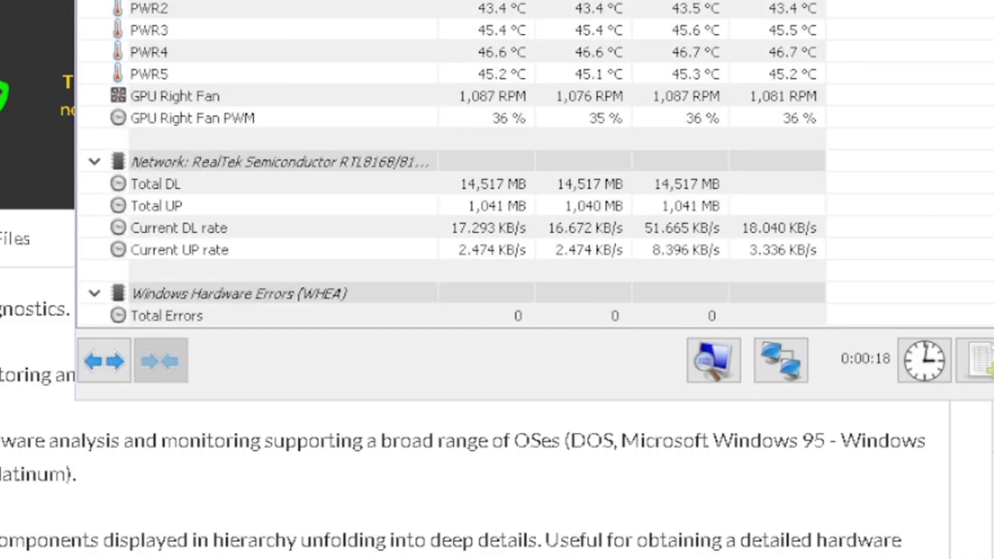
click(94, 119)
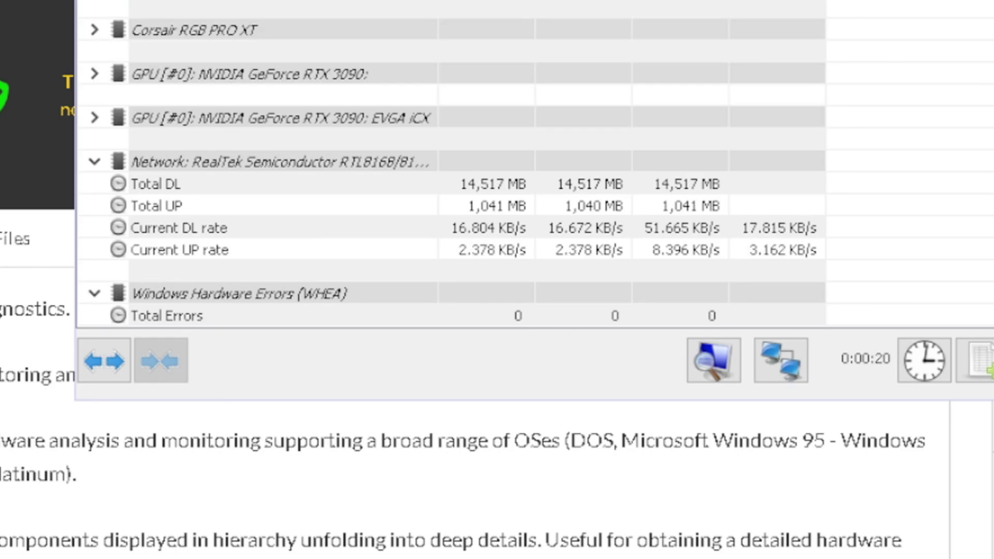
click(95, 75)
scroll(166, 122, down, 5)
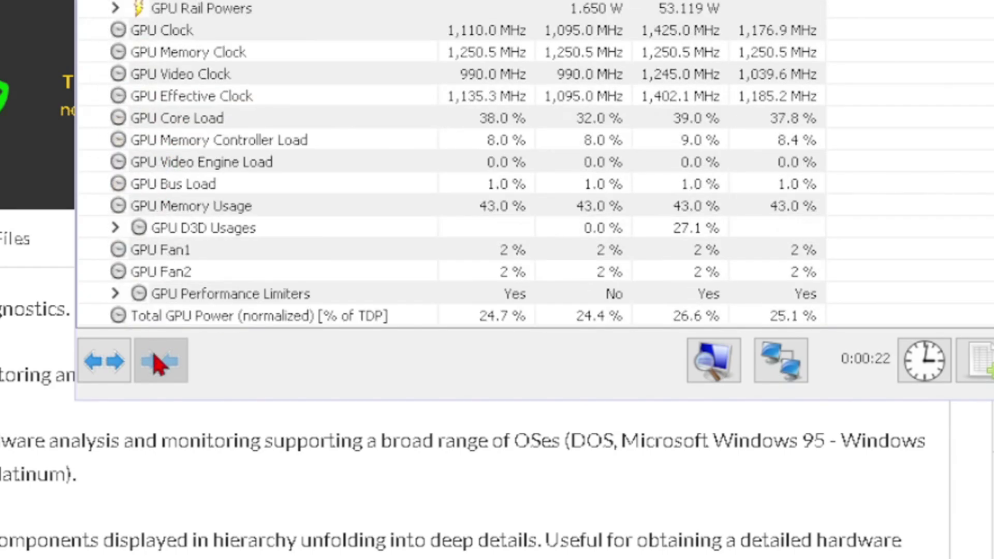
scroll(192, 204, down, 4)
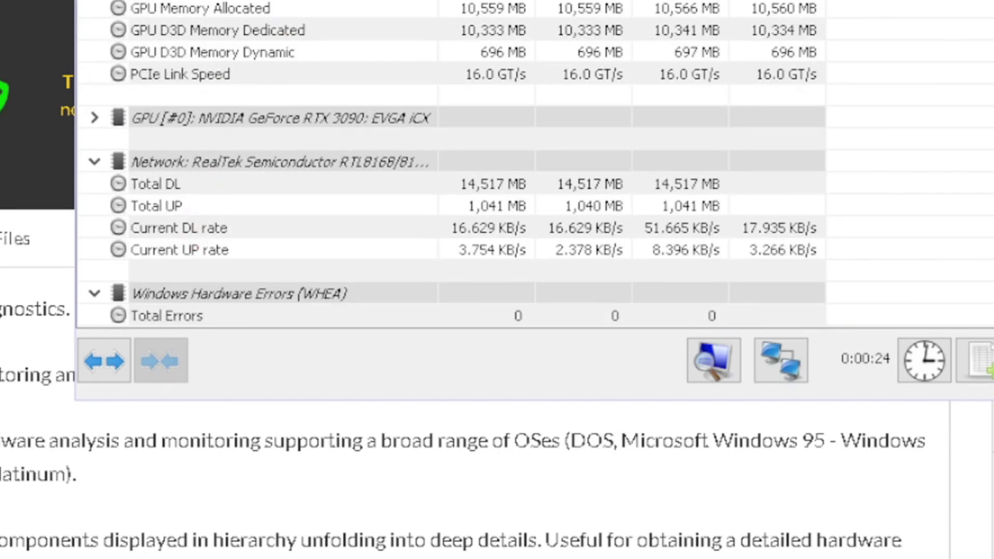
scroll(466, 155, up, 3)
scroll(466, 156, up, 2)
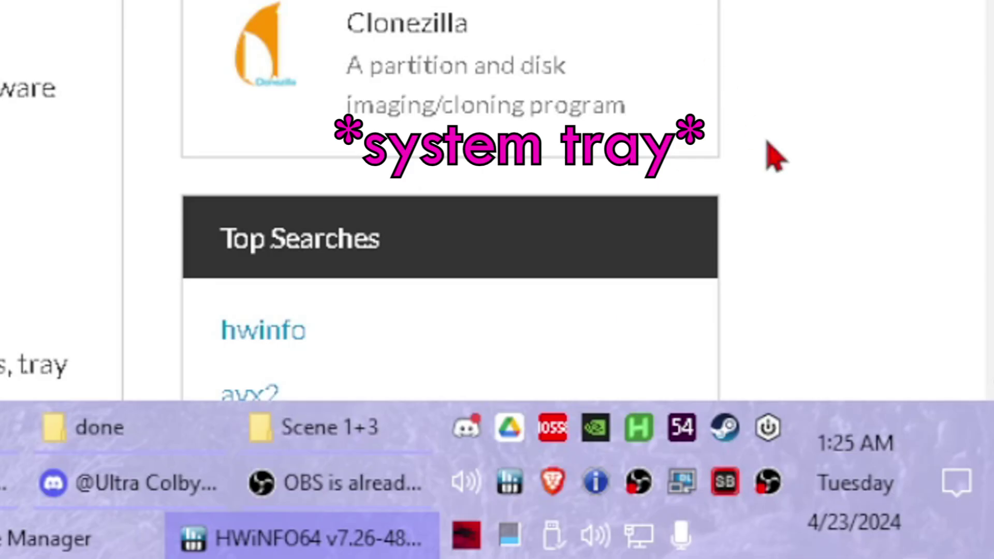
Remove the red GPU memory icon from the system tray.
mouse_move(550, 435)
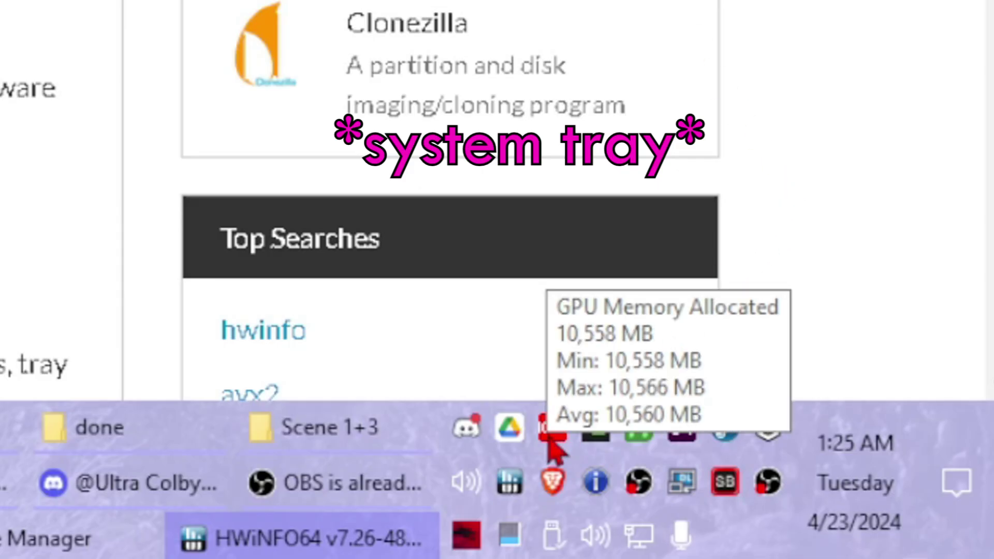
right_click(550, 444)
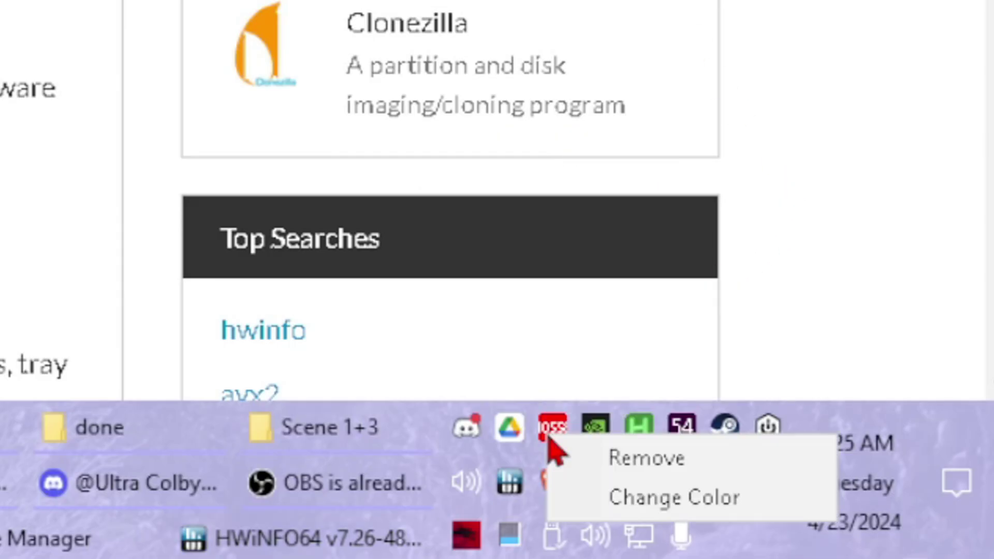
click(616, 465)
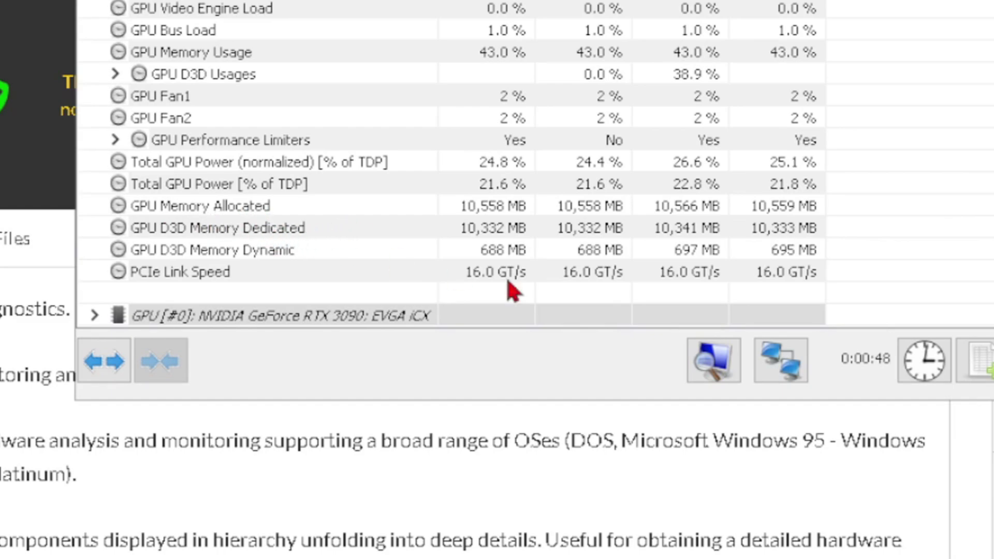
Add the GPU Memory Allocated sensor back to the system tray.
right_click(195, 210)
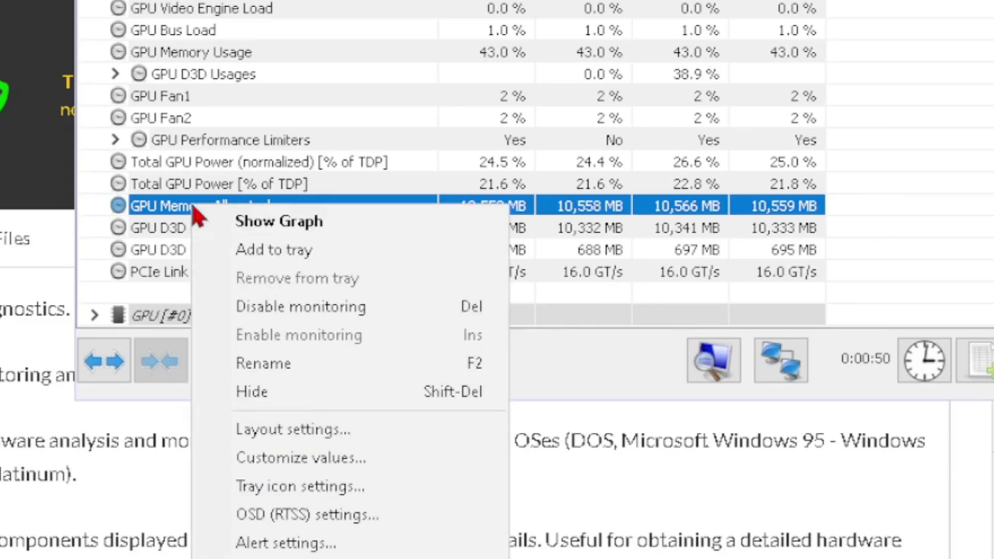
click(278, 251)
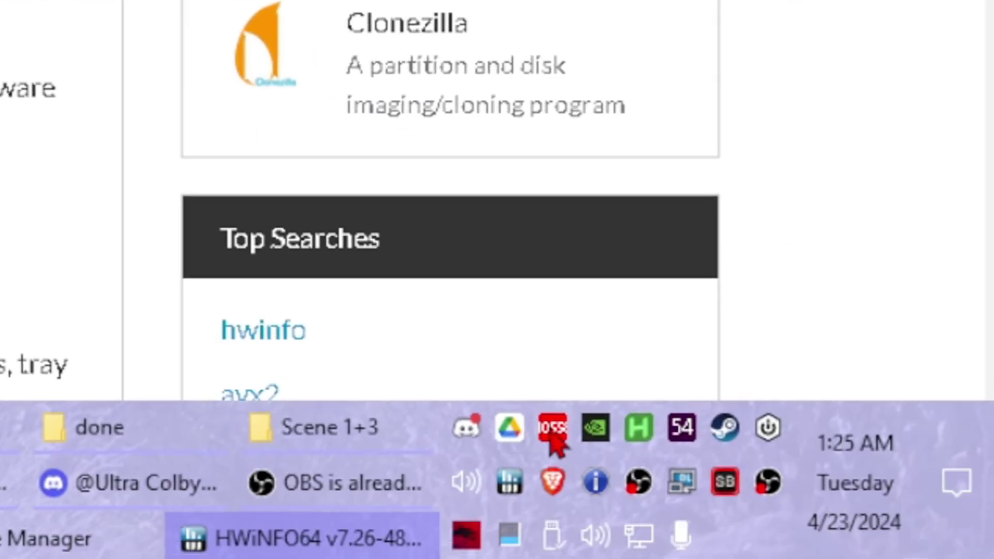
mouse_move(781, 554)
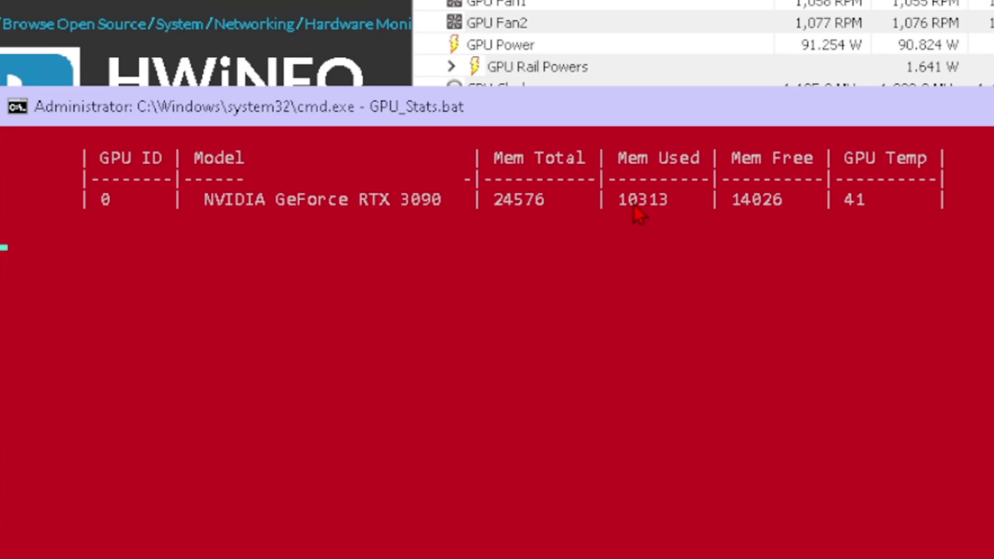
Switch to HWiNFO to compare GPU Memory Allocated with GPU_Stats.bat's 10313 MB reading.
key(alt+Tab)
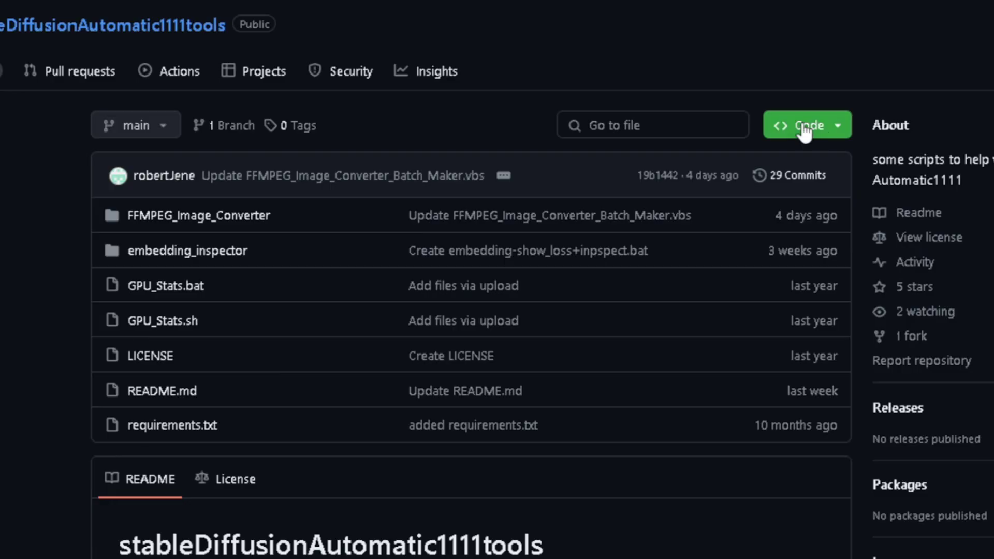
Start the repository's Download ZIP and copy the D:\AI_Stuff folder path from File Explorer.
click(804, 132)
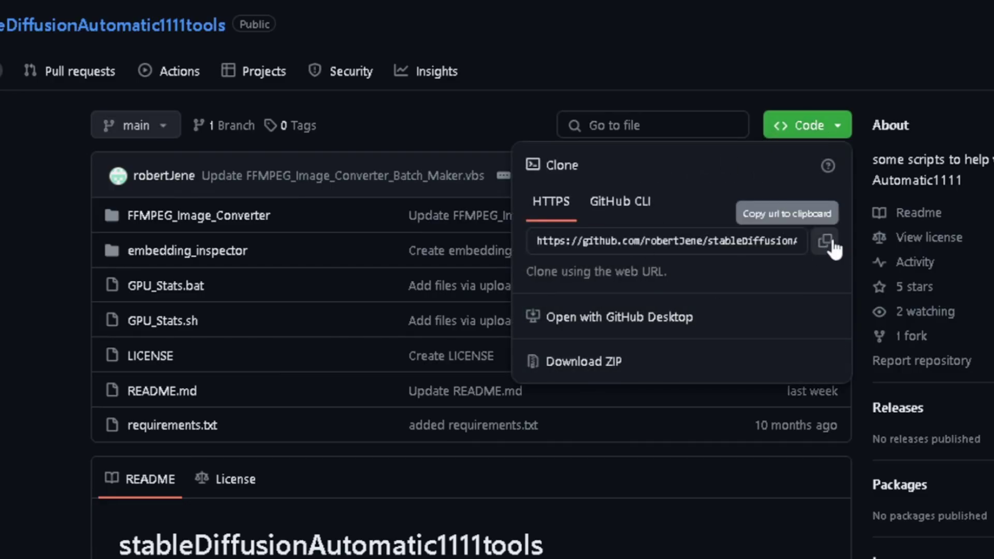
click(606, 363)
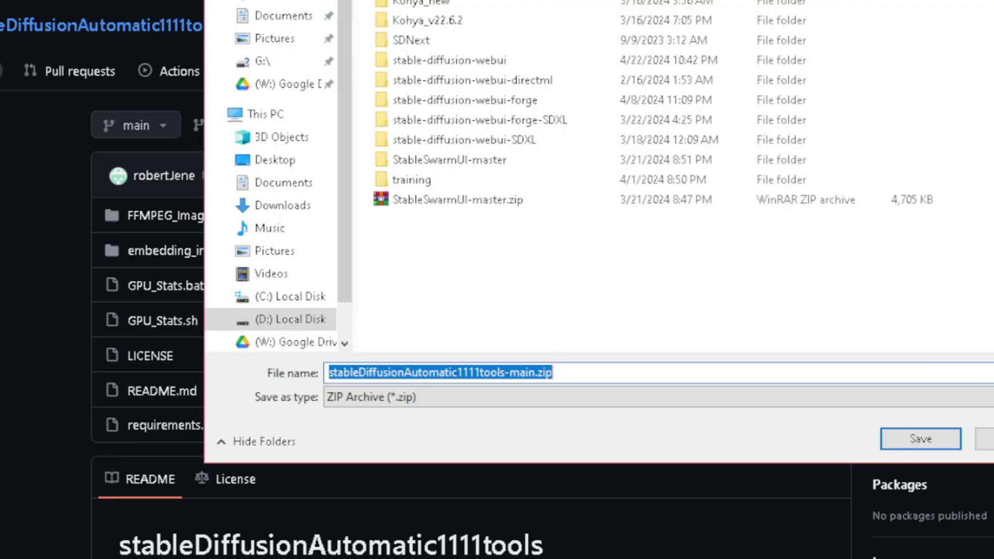
key(alt+Tab)
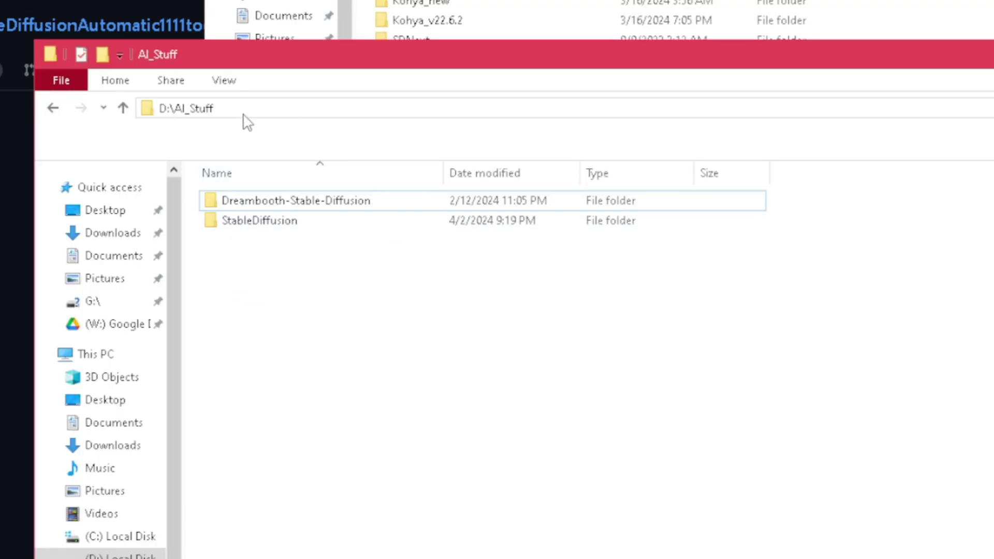
click(245, 112)
key(ctrl+c)
key(alt+Tab)
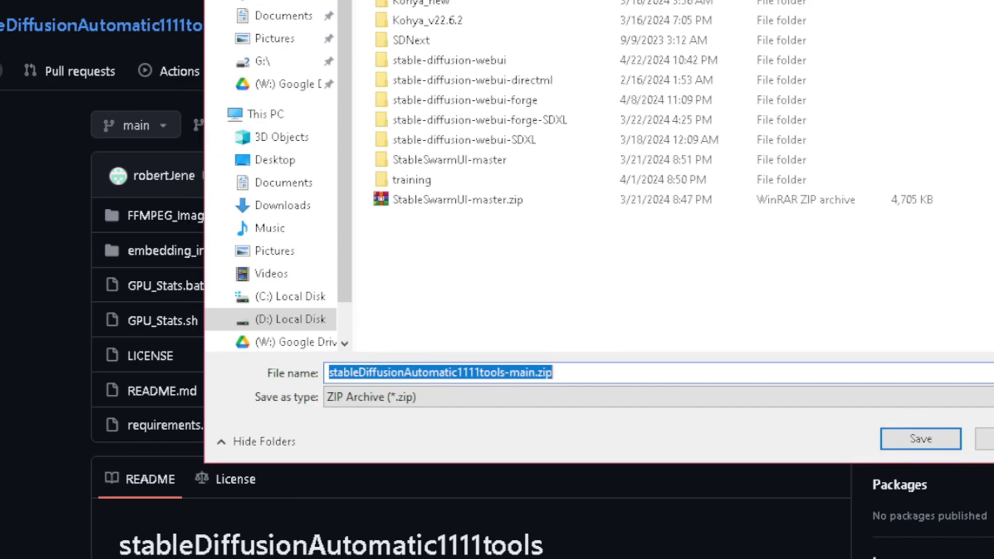
Save stableDiffusionAutomatic1111tools-main.zip into D:\AI_Stuff and open it in WinRAR.
key(End)
key(alt+d)
key(ctrl+v)
key(Return)
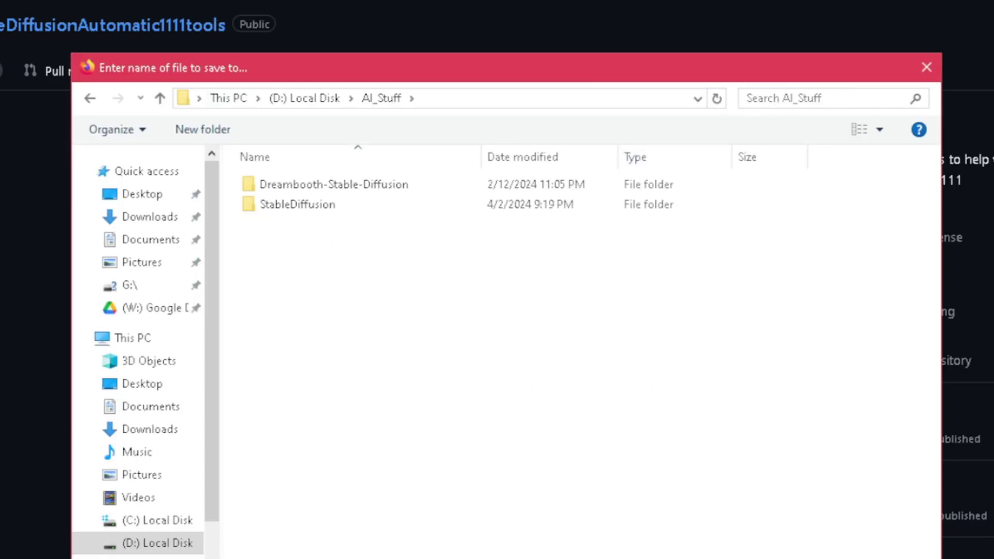
key(Return)
key(alt+Tab)
double_click(266, 244)
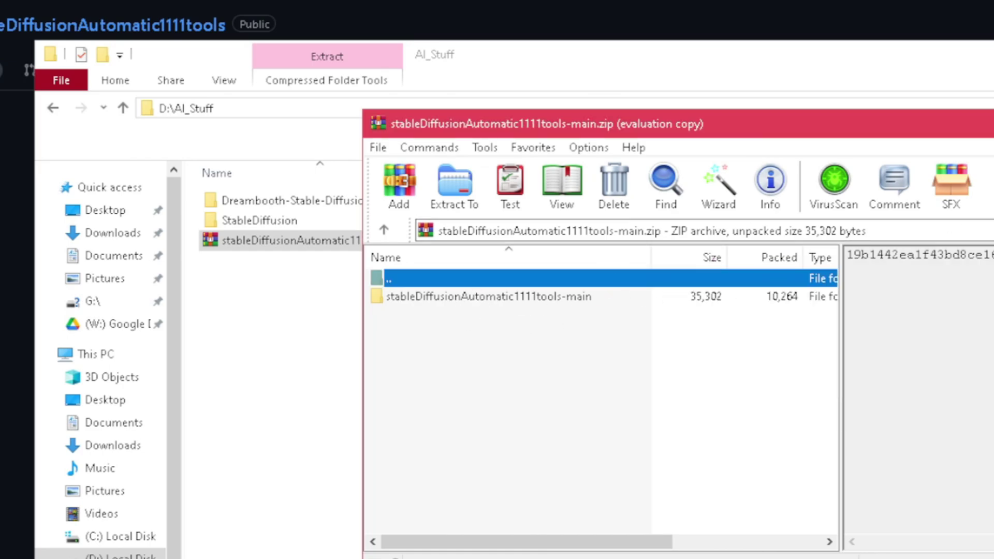
Close WinRAR, Extract Here the repo zip in D:\AI_Stuff, widen the names, then delete the extracted folder.
key(Escape)
right_click(286, 242)
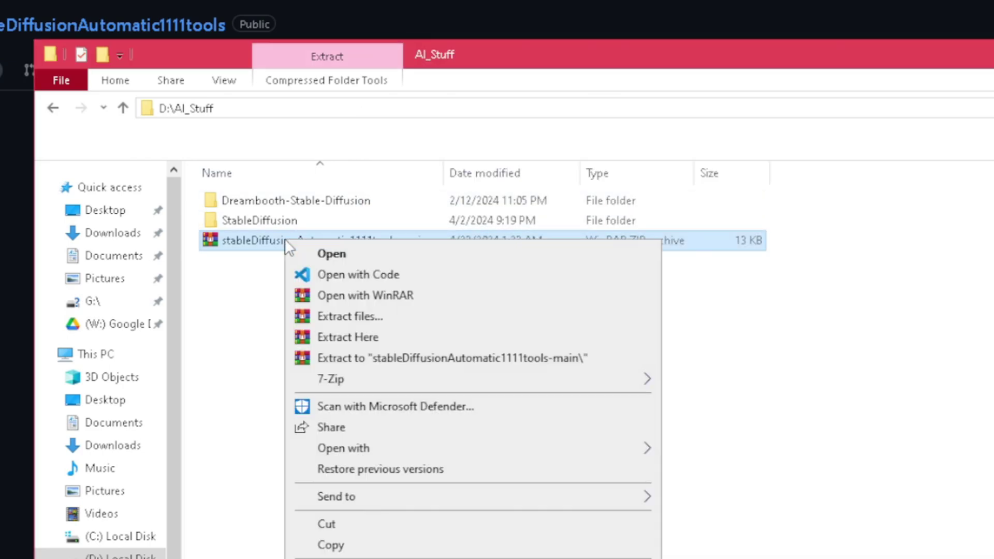
key(h)
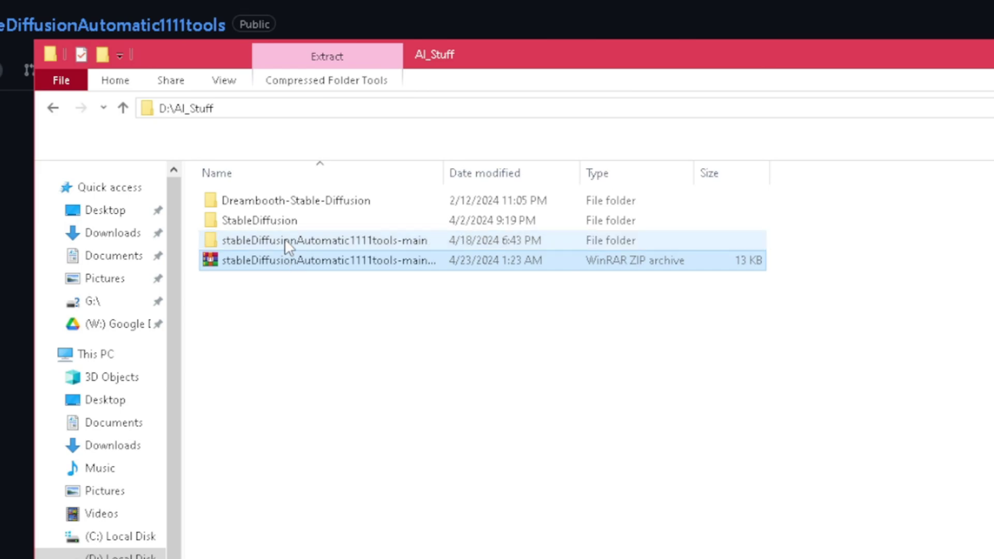
drag(443, 173, 680, 173)
click(356, 247)
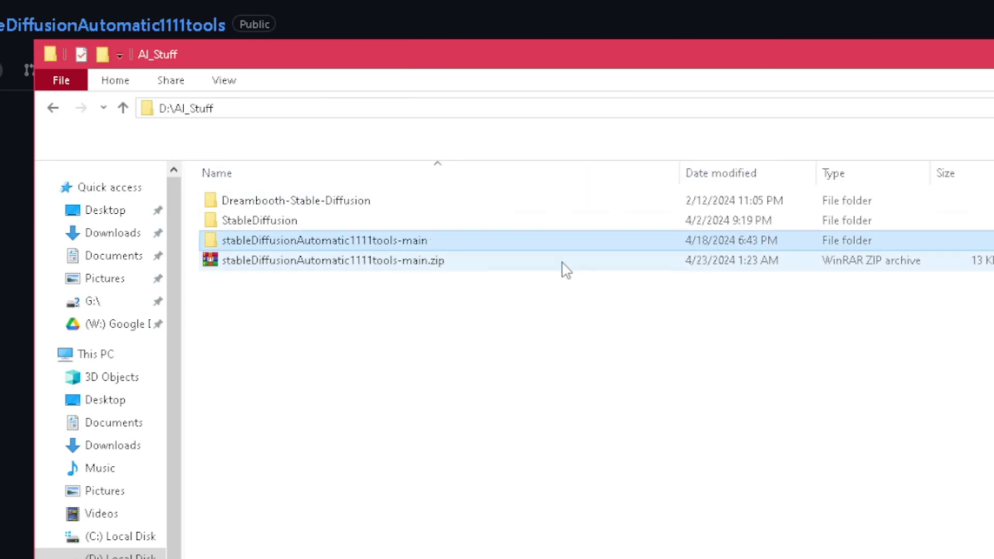
key(Delete)
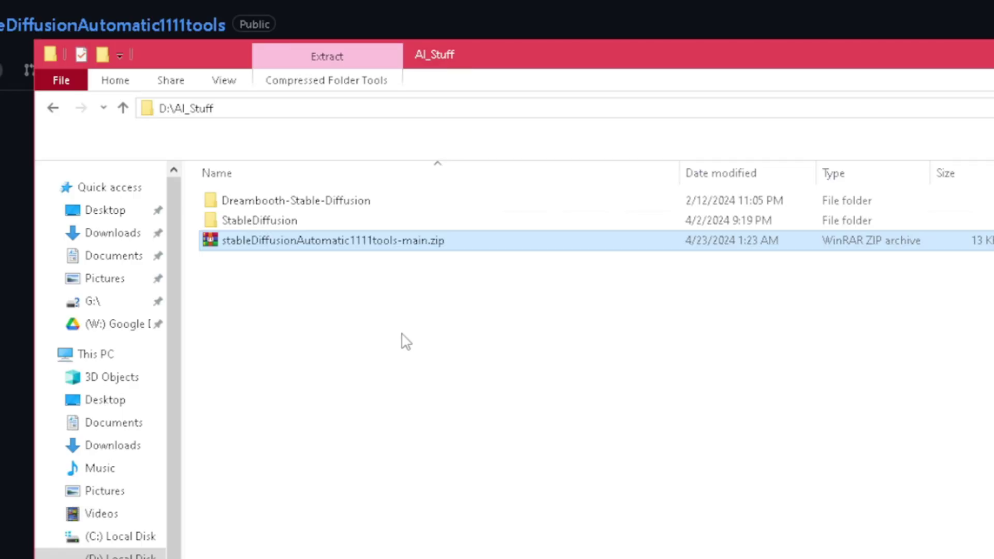
Unblock the zip in its Properties, open the extracted stableDiffusionAutomatic1111tools-main folder, and select GPU_Stats.bat.
right_click(359, 244)
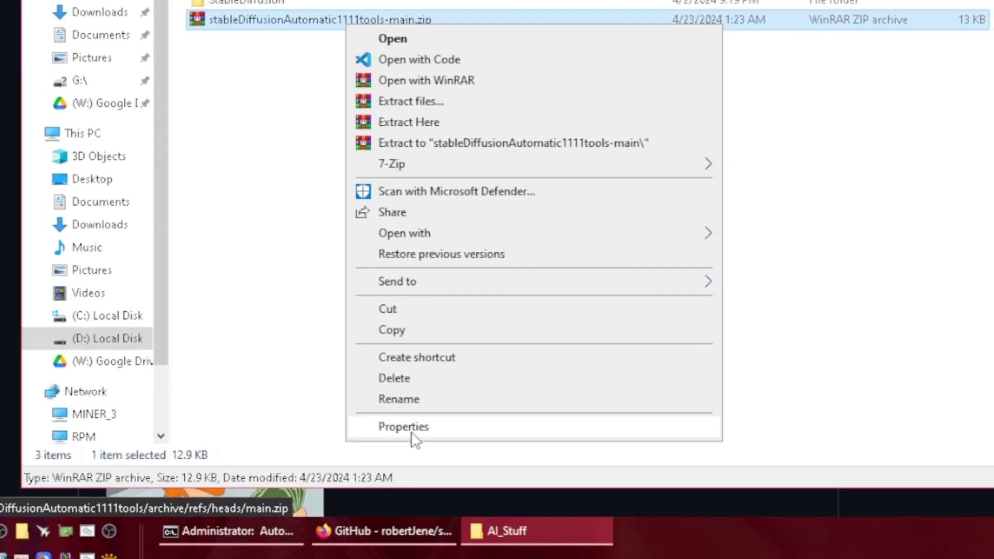
click(404, 427)
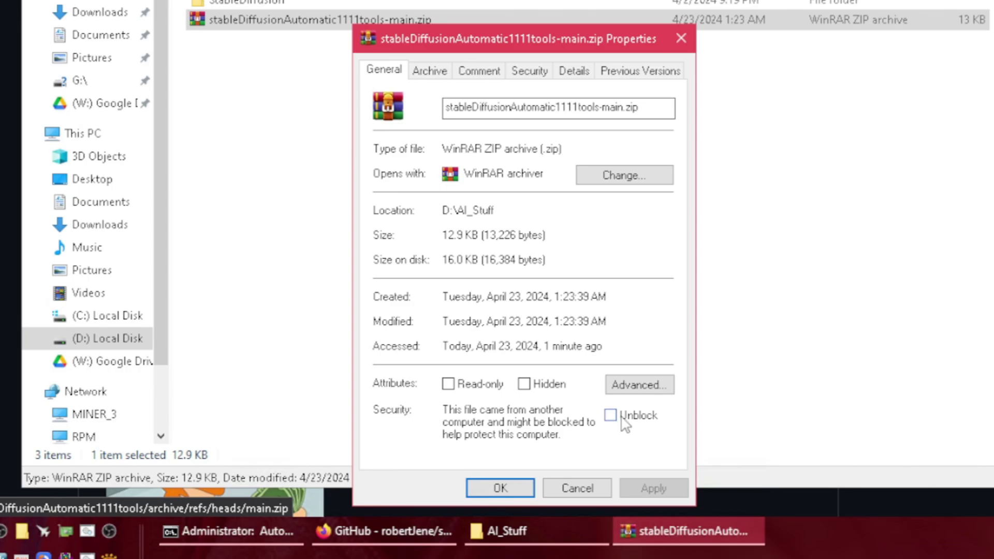
click(502, 488)
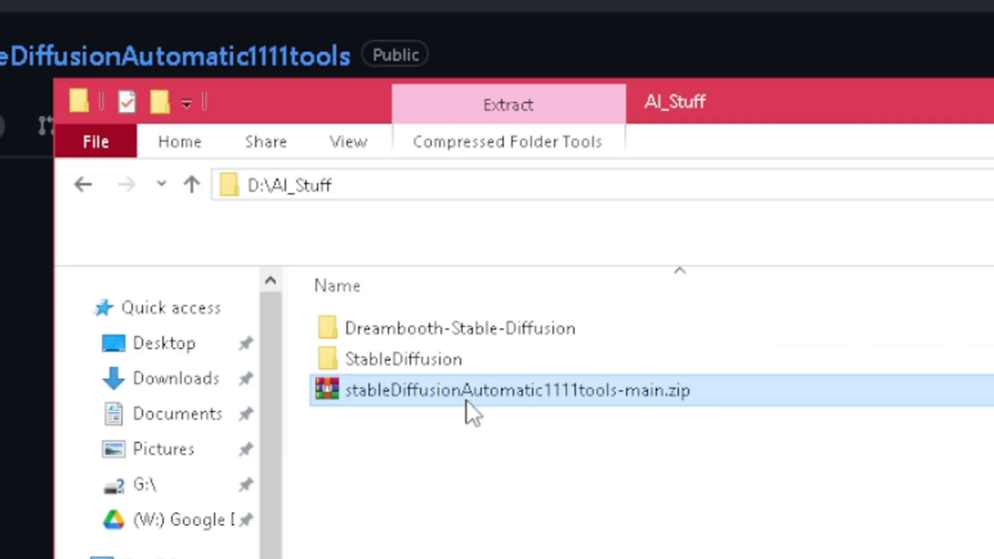
double_click(471, 389)
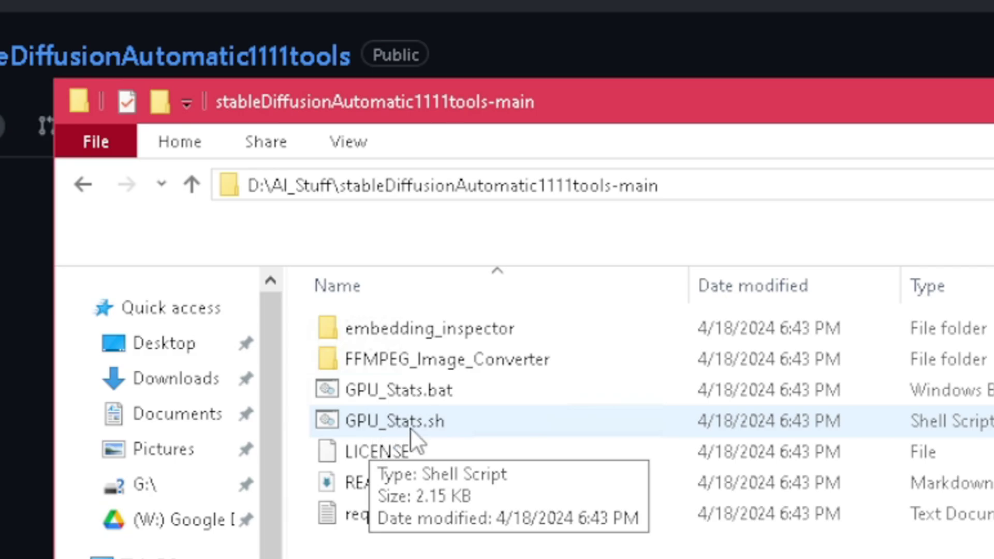
click(381, 398)
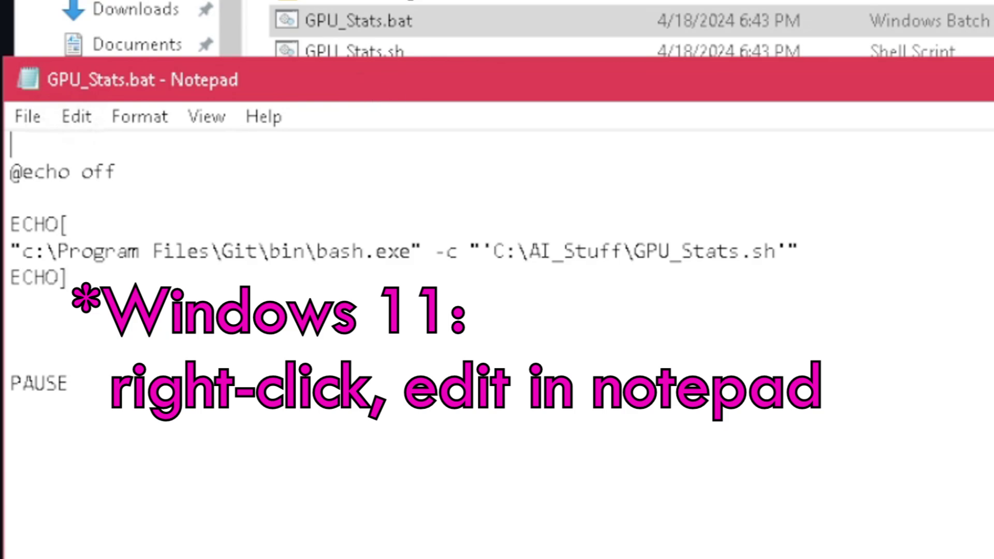
Locate the quoted C:\AI_Stuff\GPU_Stats.sh path in GPU_Stats.bat's bash line by selecting it.
drag(492, 253, 732, 252)
click(576, 252)
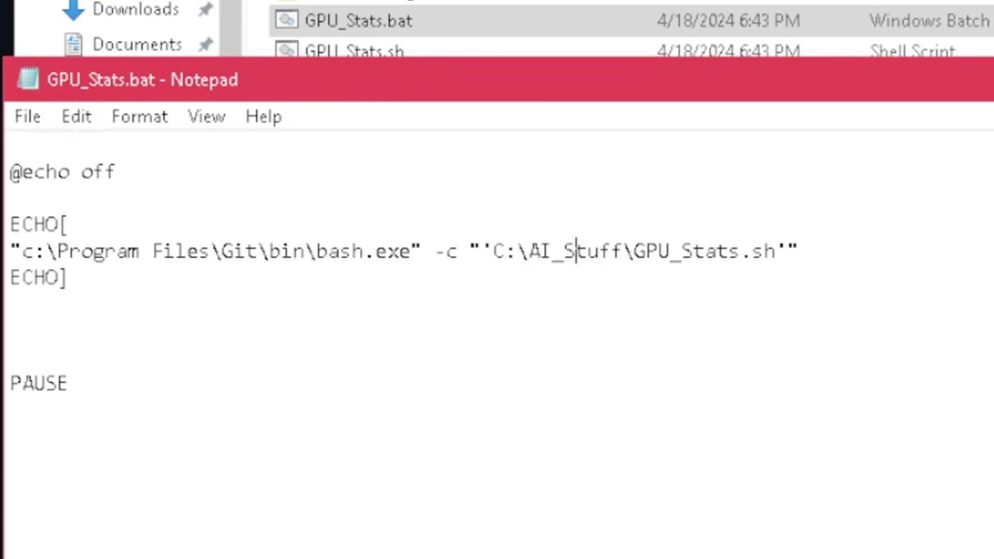
drag(470, 252, 482, 252)
drag(492, 252, 777, 252)
click(777, 253)
click(788, 252)
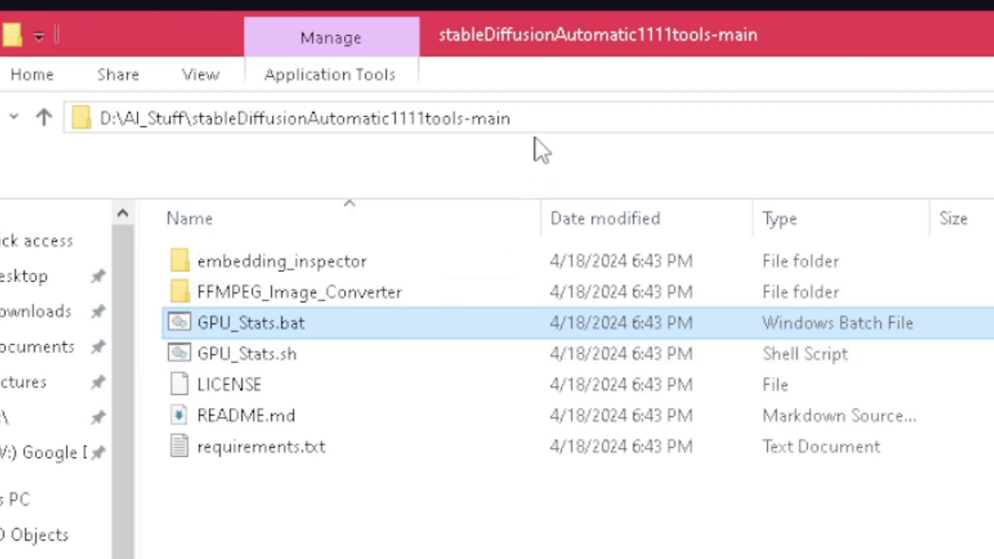
Build the D:\AI_Stuff\stableDiffusionAutomatic1111tools-main\GPU_Stats.sh path in Explorer's address bar and copy it.
click(529, 117)
key(ctrl+c)
key(End)
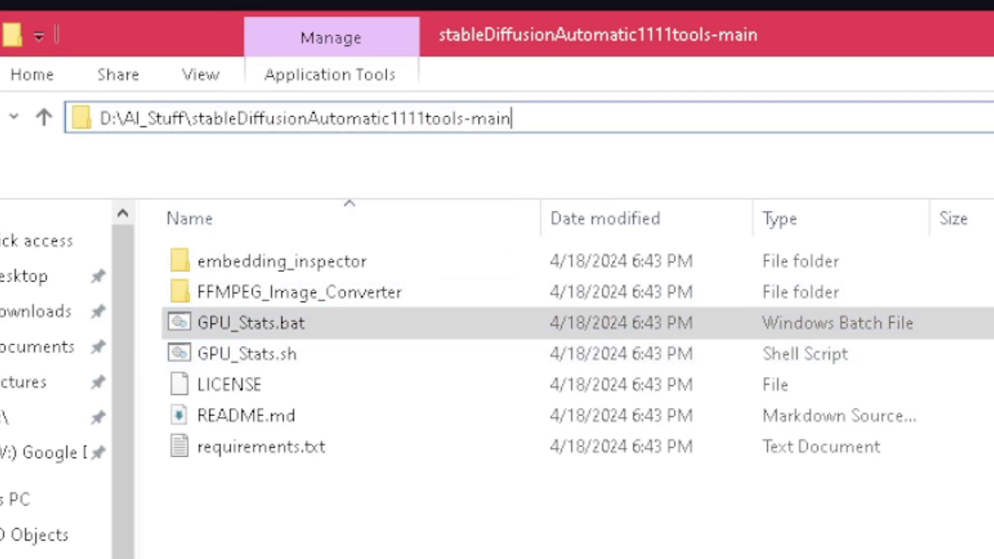
text(\)
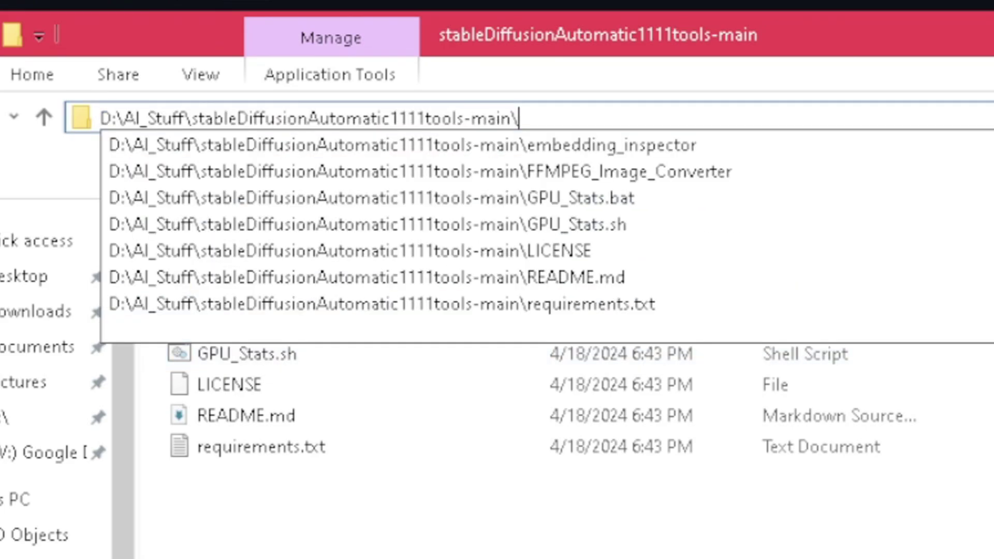
text(gpu)
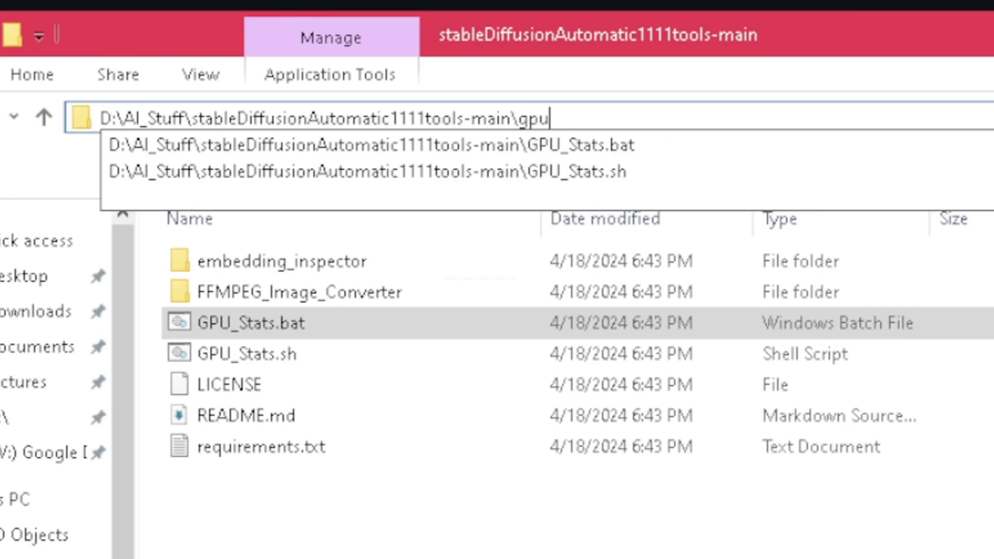
key(Down)
key(Down)
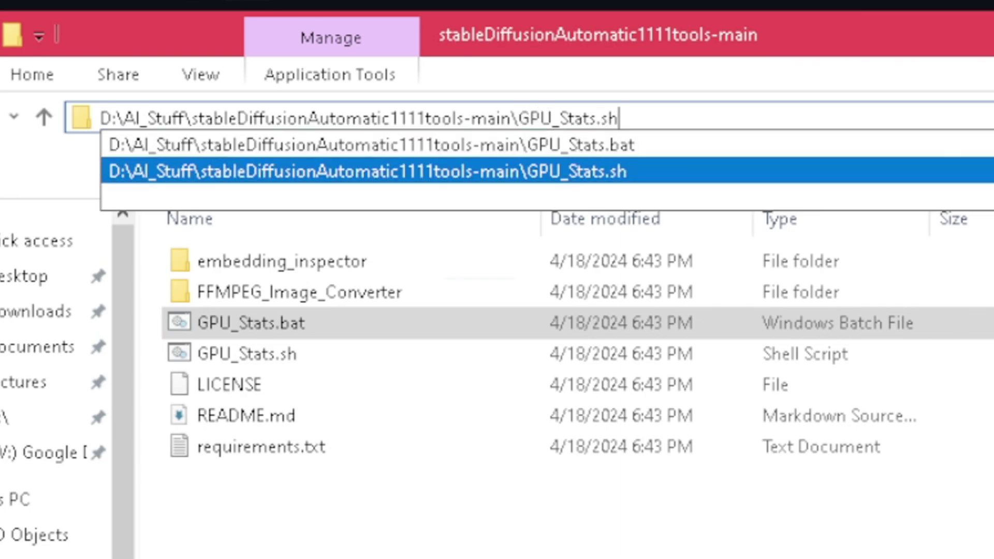
key(Return)
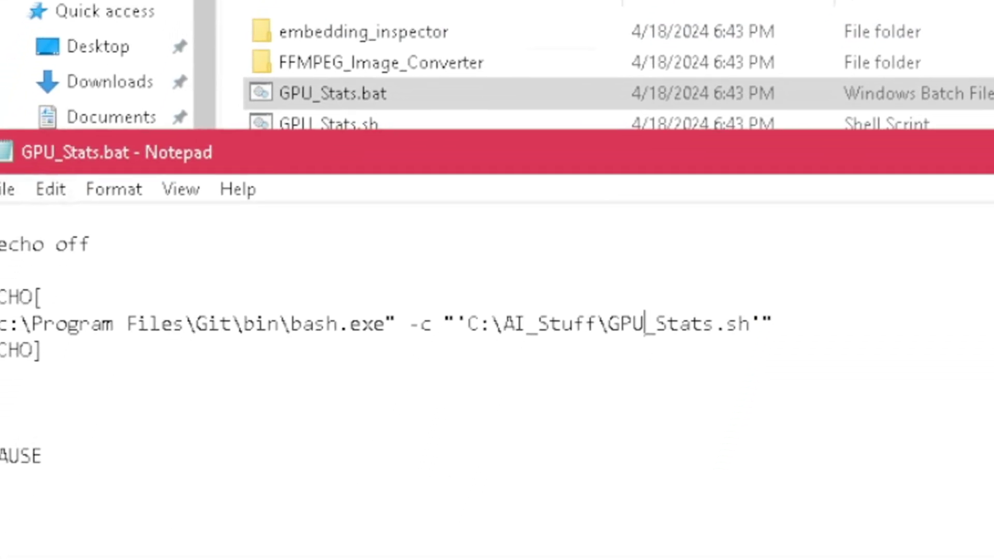
Paste the new path over the old C:\AI_Stuff path in GPU_Stats.bat and save.
drag(749, 324, 468, 323)
key(ctrl+v)
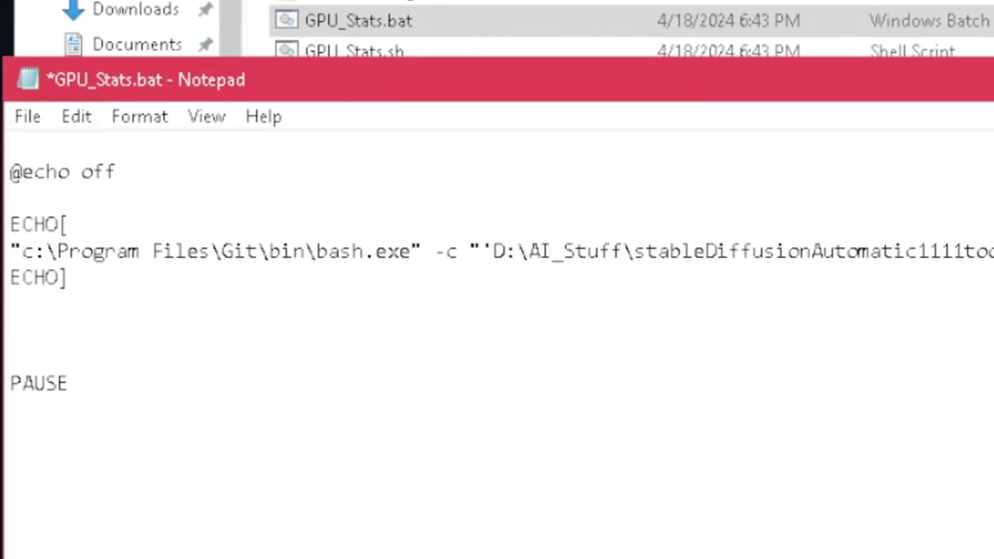
key(ctrl+s)
Copy GPU_Stats.sh as a path and paste it into GPU_Stats.bat for comparison.
key(alt+F4)
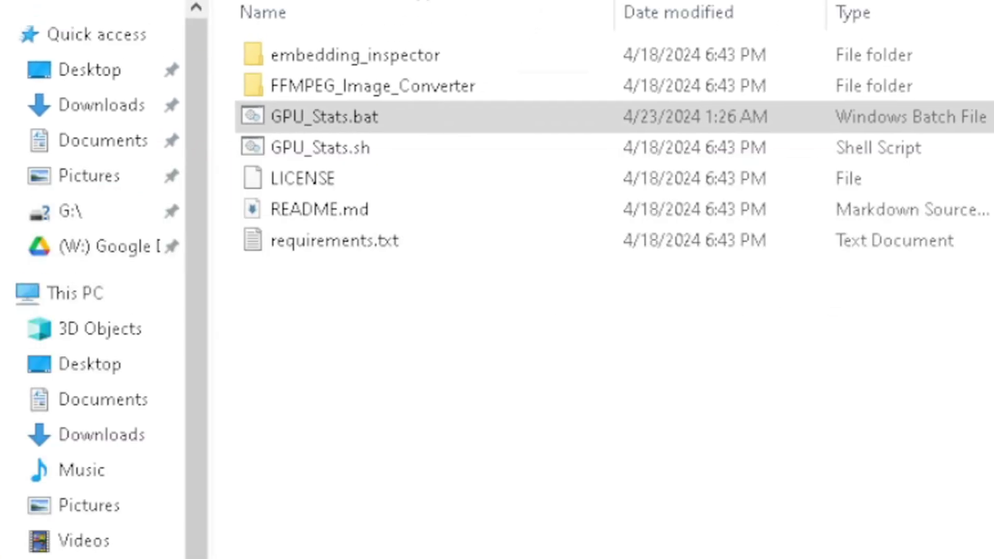
click(242, 357)
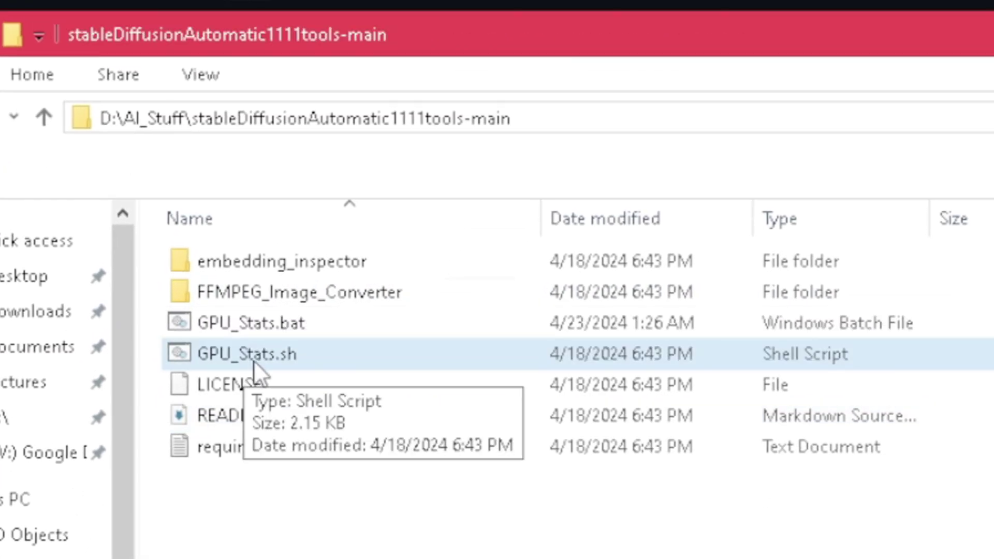
right_click(260, 354)
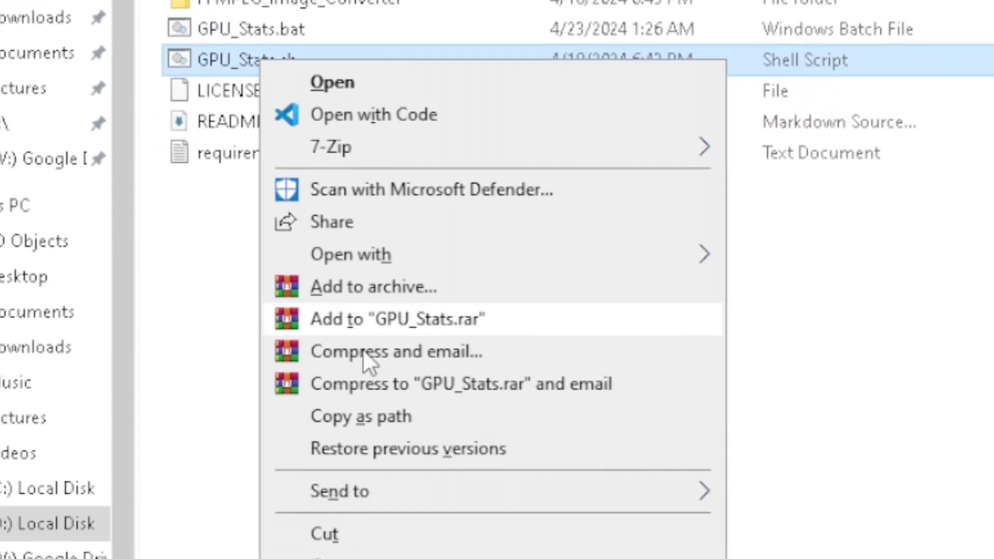
click(391, 420)
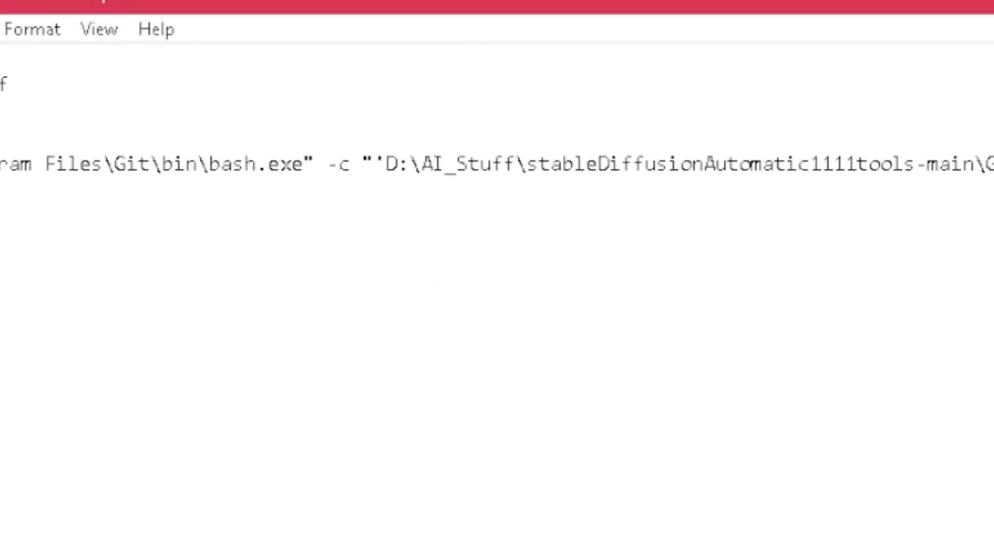
key(ctrl+v)
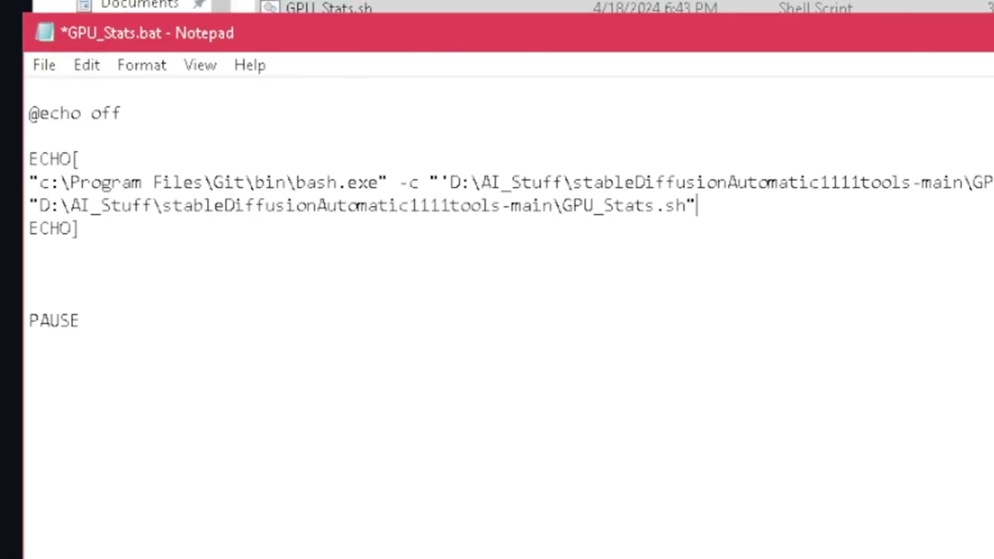
Delete the pasted comparison line from GPU_Stats.bat.
key(shift+Left)
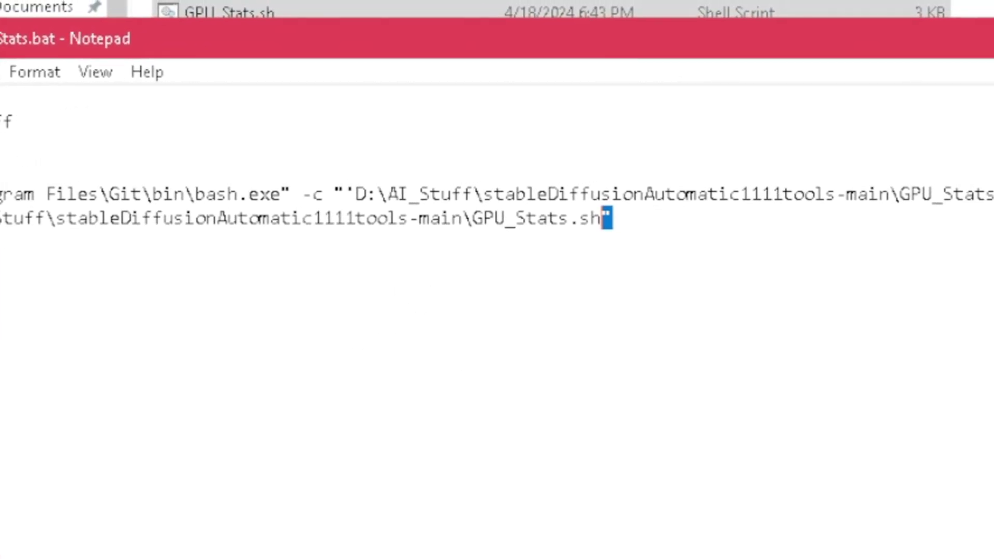
key(End)
key(shift+Home)
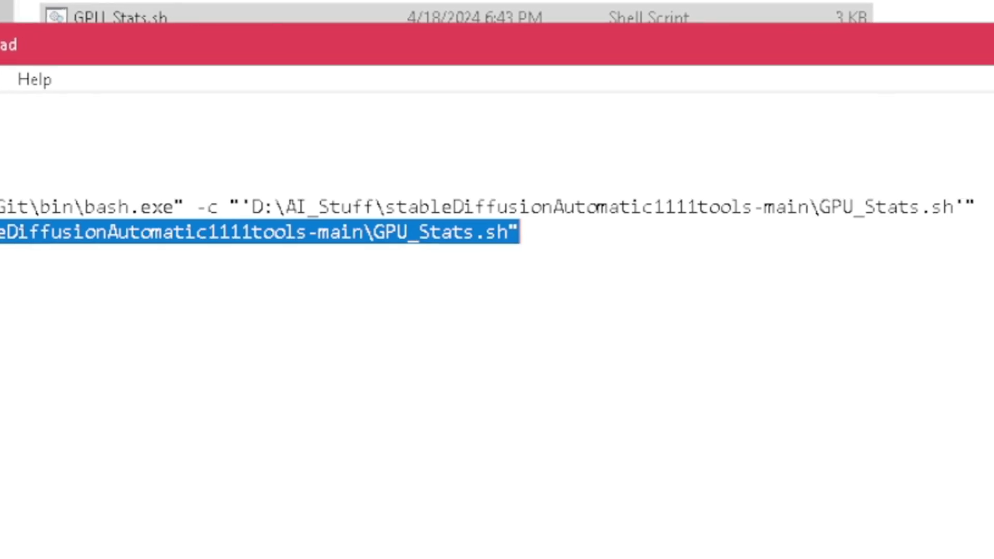
key(BackSpace)
key(BackSpace)
key(Left)
key(Left)
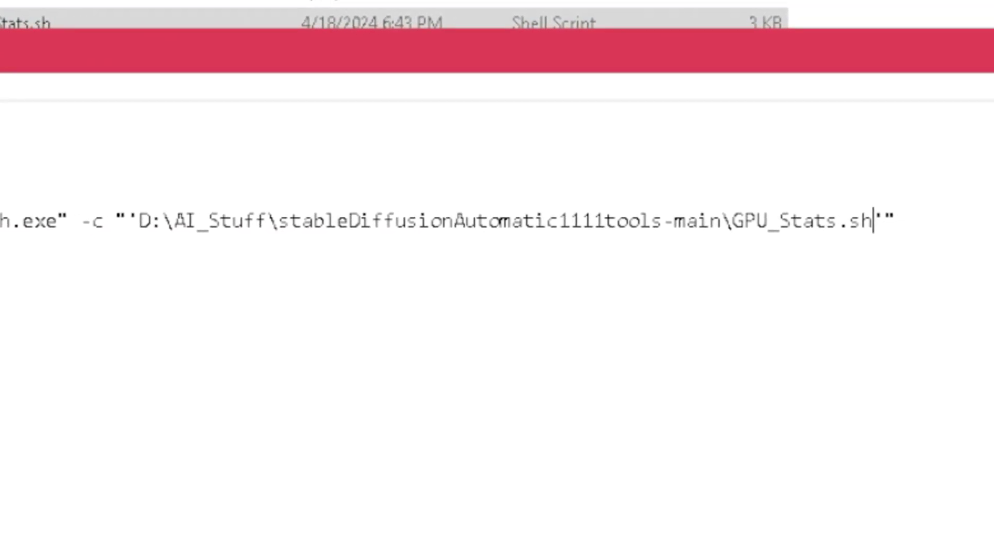
Fix the double quotes around the GPU_Stats.sh path, save GPU_Stats.bat, and close Notepad.
text(")
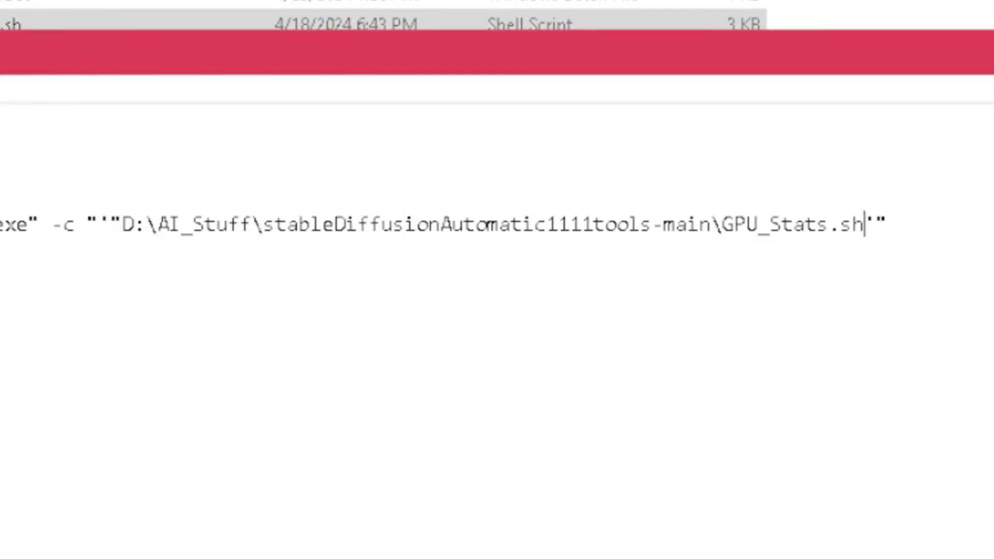
key(BackSpace)
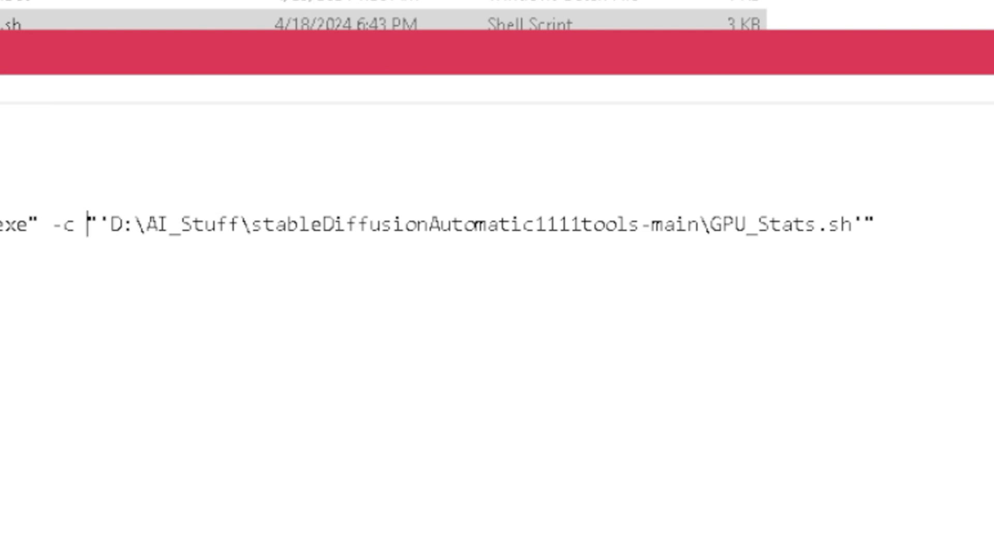
key(shift+Home)
key(End)
key(Left)
key(Left)
key(shift+Right)
key(shift+Right)
key(ctrl+s)
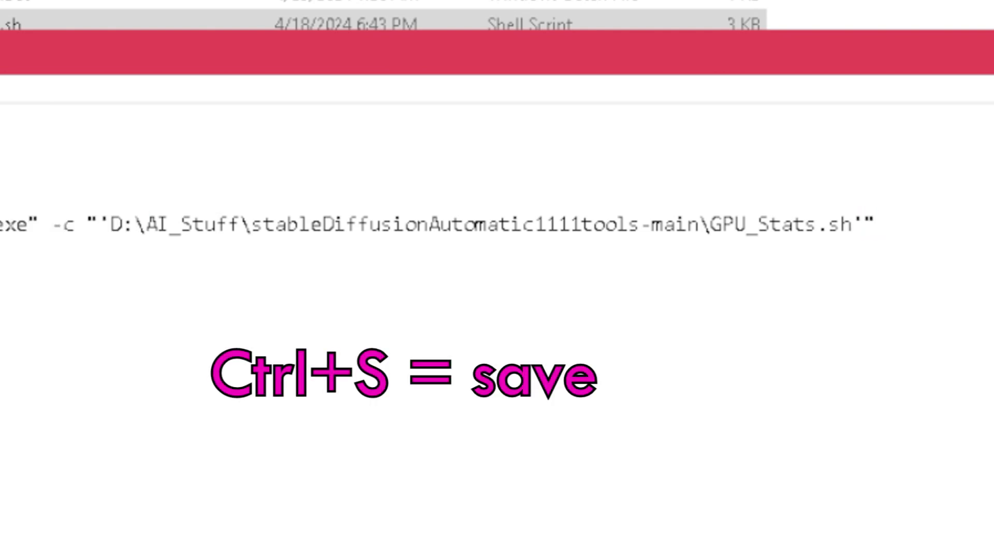
key(alt+F4)
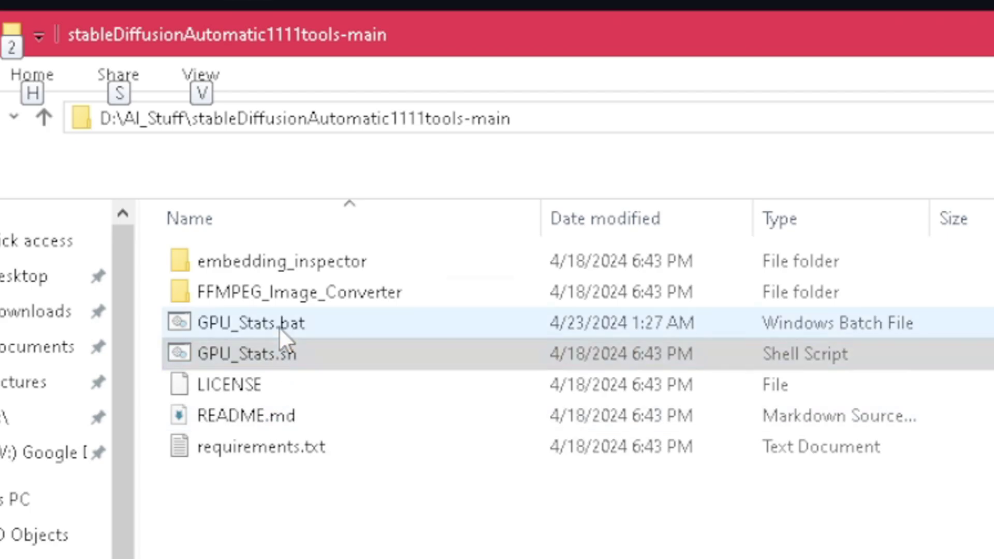
Run GPU_Stats.bat to print the GPU stats table, then return to the GitHub repository tab.
double_click(278, 323)
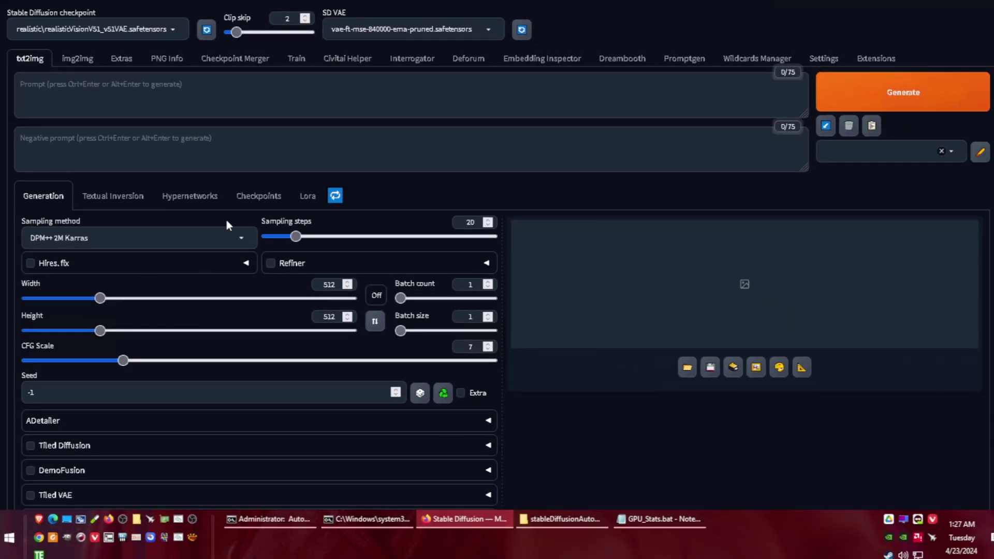
key(ctrl+Tab)
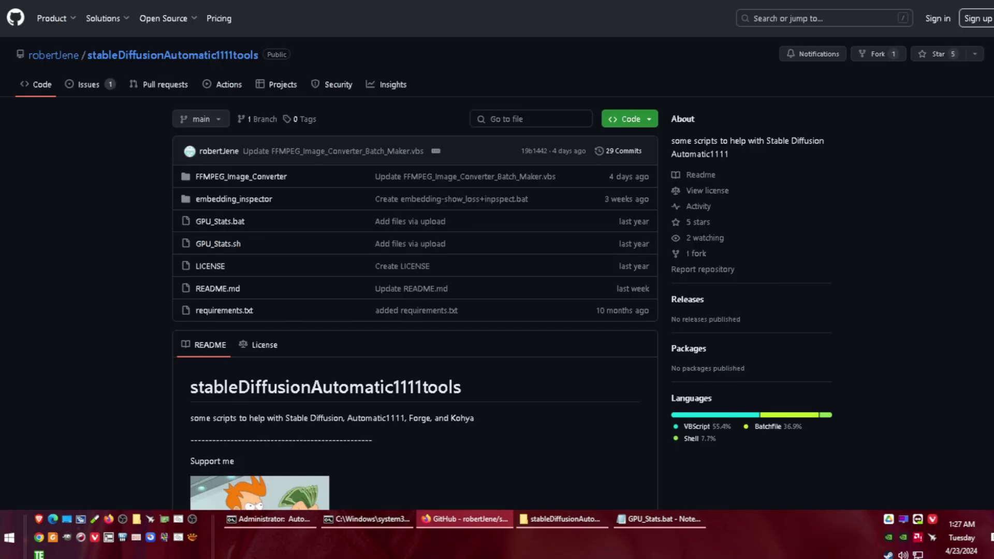